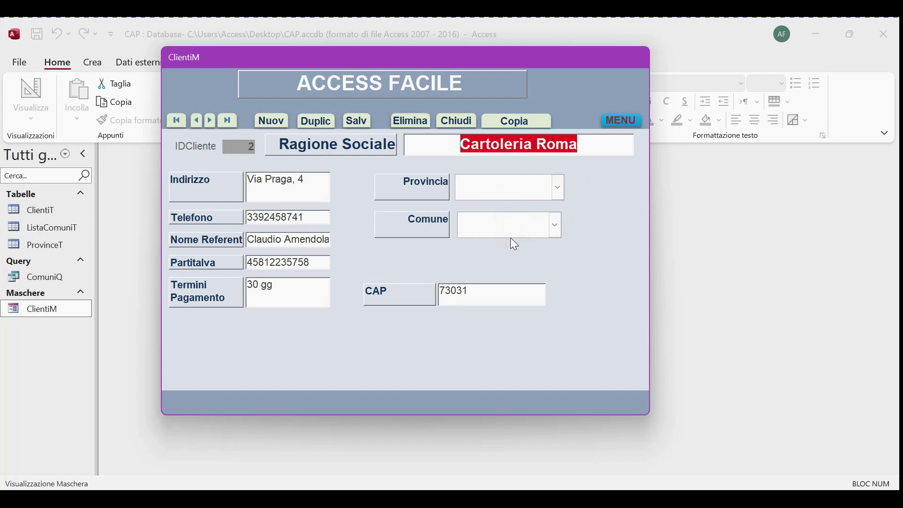
Step: Switch the ClientiM form to design view and create a code procedure for the form's Su corrente event
{"action": "right_click", "coordinate": [614, 210]}
{"action": "left_click", "coordinate": [635, 260]}
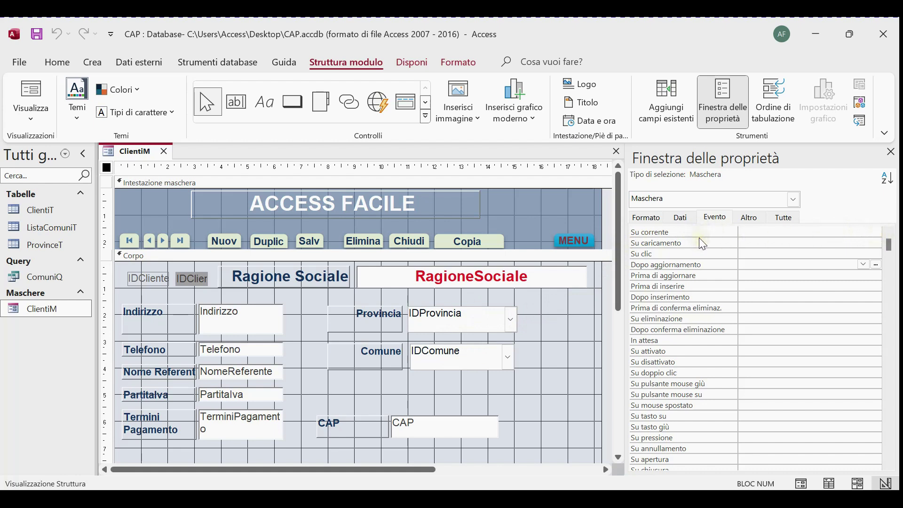
{"action": "left_click", "coordinate": [875, 264]}
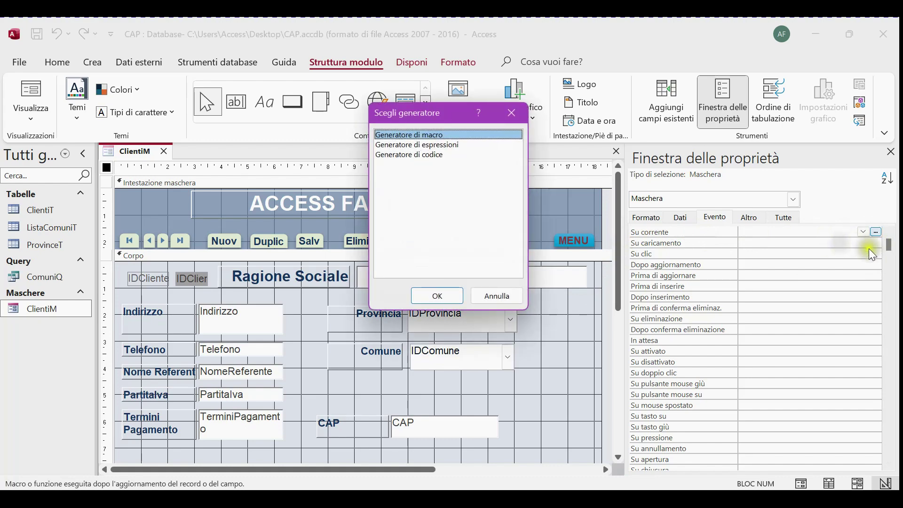
{"action": "left_click", "coordinate": [436, 156]}
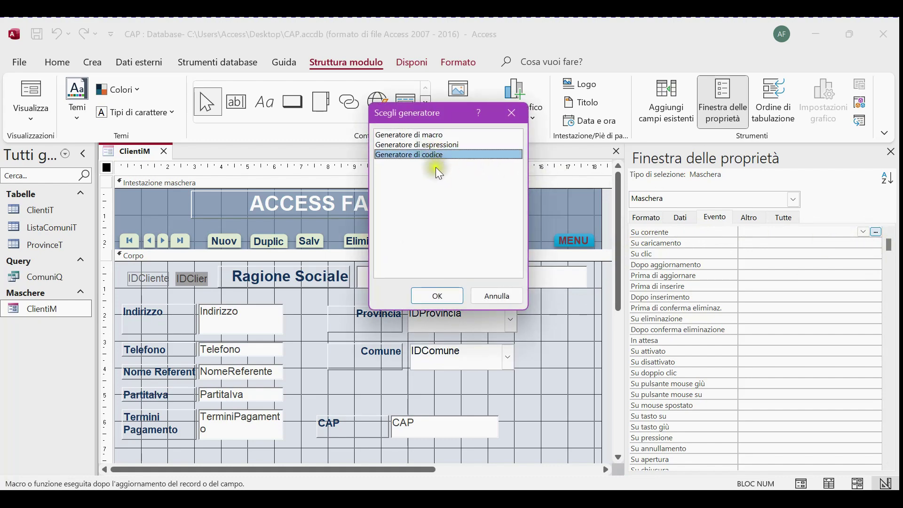
{"action": "left_click", "coordinate": [437, 296]}
Step: Copy Me.cboComune.Requery from cboProvincia_AfterUpdate into the Form_Current procedure and close the code editor
{"action": "left_click_drag", "start_coordinate": [327, 169], "coordinate": [192, 168]}
{"action": "key", "text": "ctrl+c"}
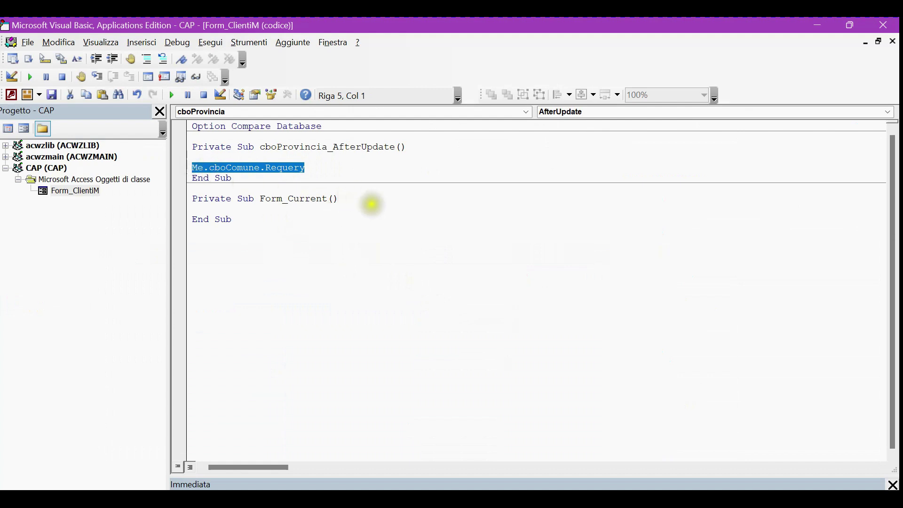
{"action": "left_click", "coordinate": [366, 197]}
{"action": "key", "text": "Return"}
{"action": "key", "text": "Return"}
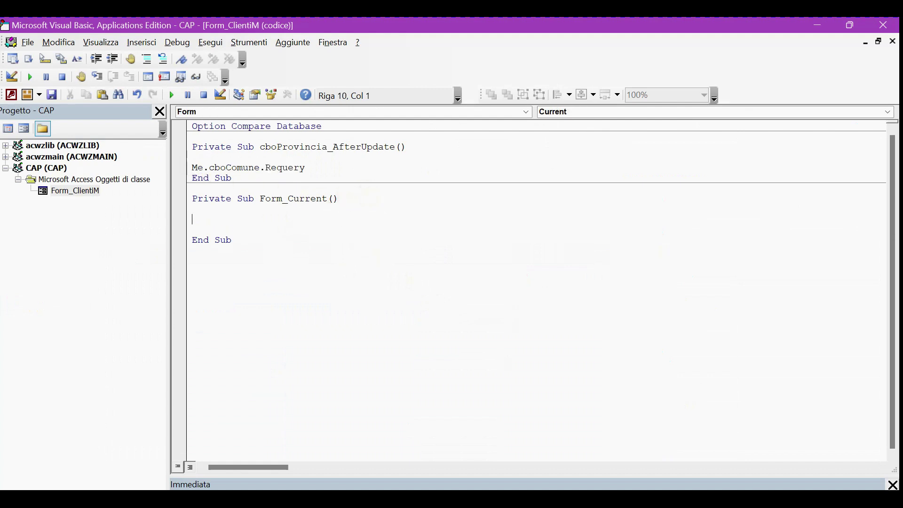
{"action": "key", "text": "ctrl+v"}
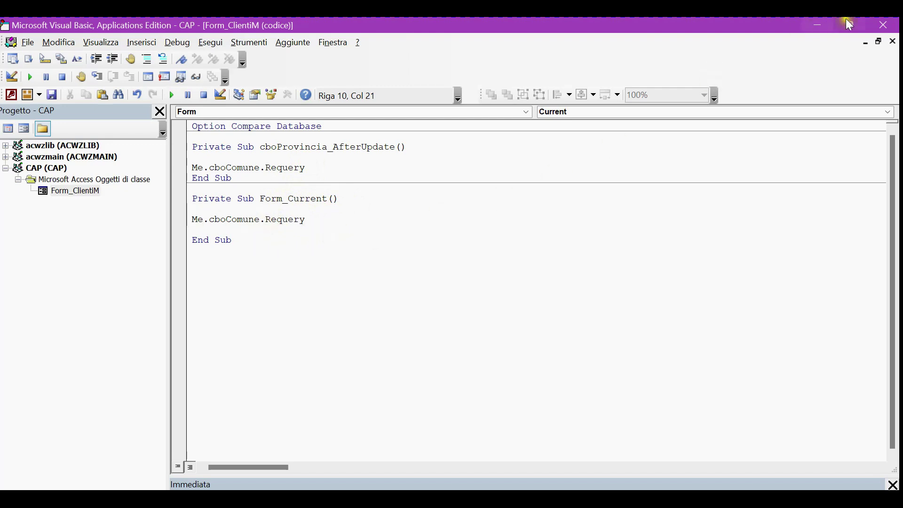
{"action": "left_click", "coordinate": [884, 26]}
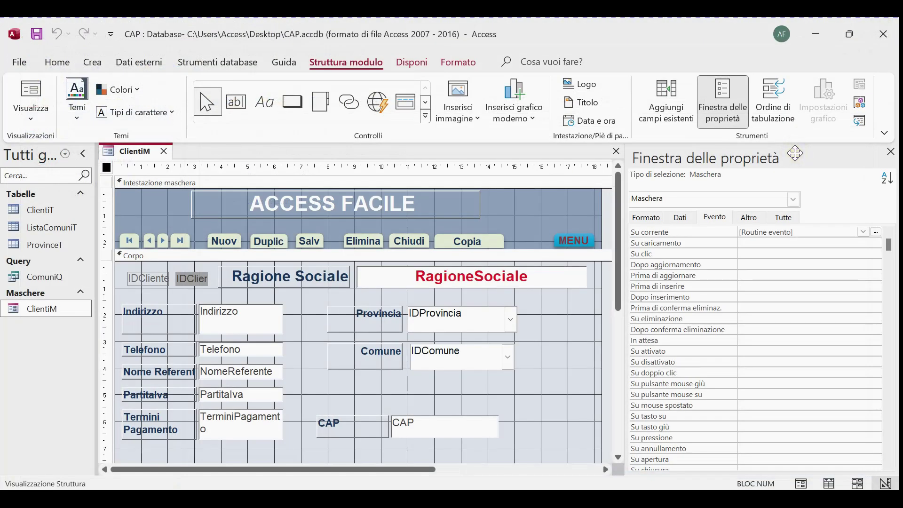
Step: Return the ClientiM form to form view and reposition its window
{"action": "right_click", "coordinate": [149, 153]}
{"action": "right_click", "coordinate": [141, 153]}
{"action": "right_click", "coordinate": [141, 152]}
{"action": "left_click", "coordinate": [188, 230]}
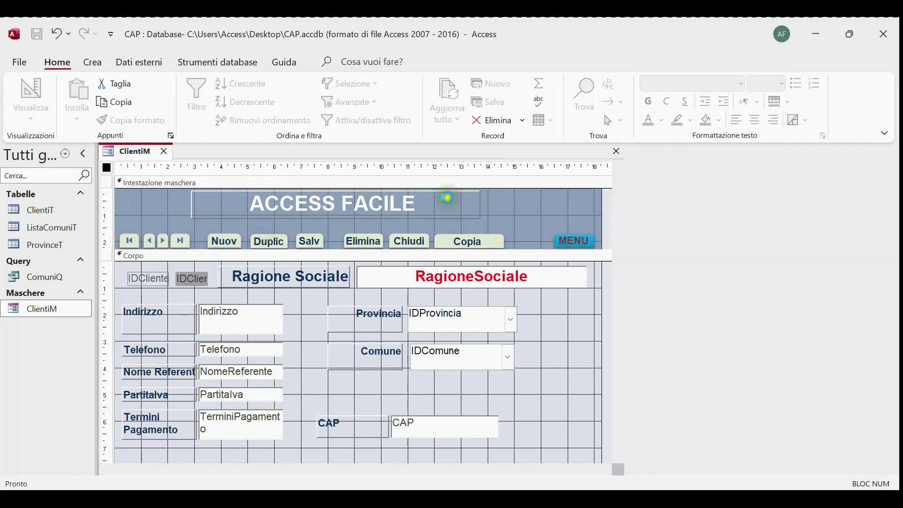
{"action": "left_click_drag", "start_coordinate": [414, 162], "coordinate": [446, 74]}
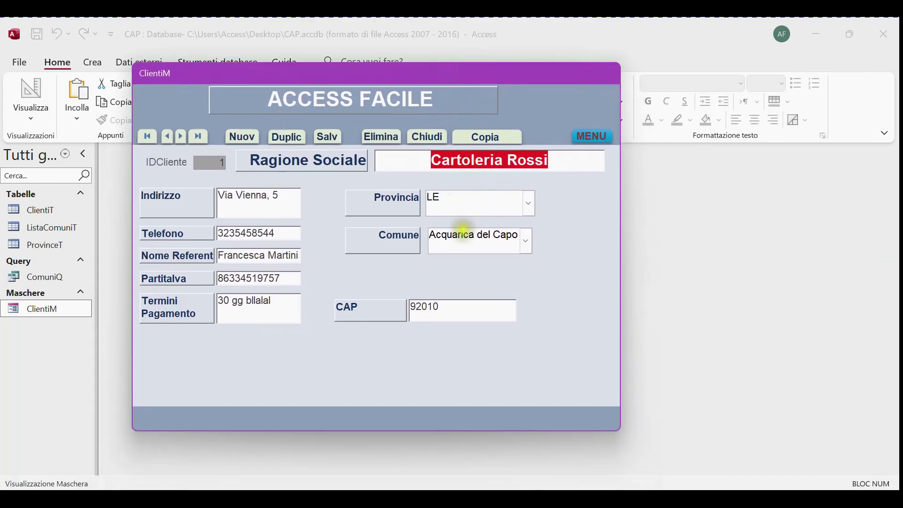
Step: In the Cartoleria Roma record, set Provincia to AG and Comune to Agrigento
{"action": "left_click", "coordinate": [181, 136]}
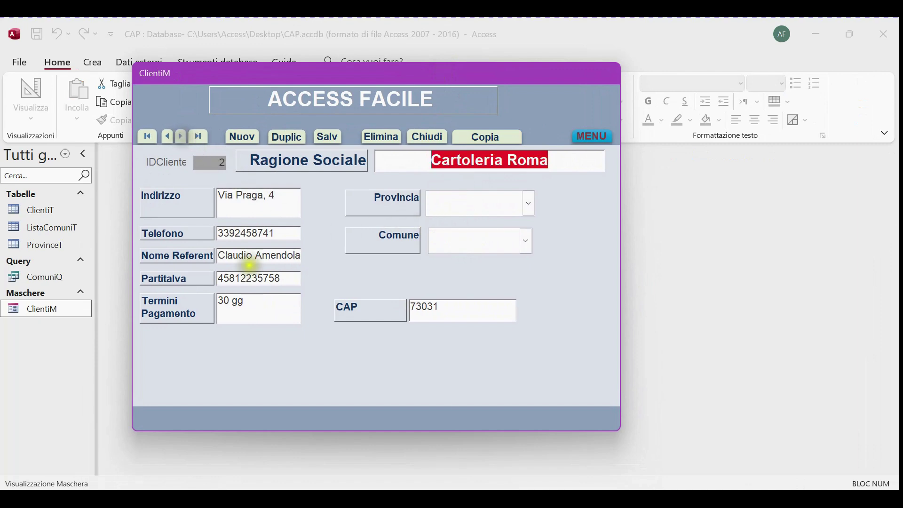
{"action": "left_click", "coordinate": [528, 205]}
{"action": "left_click", "coordinate": [467, 224]}
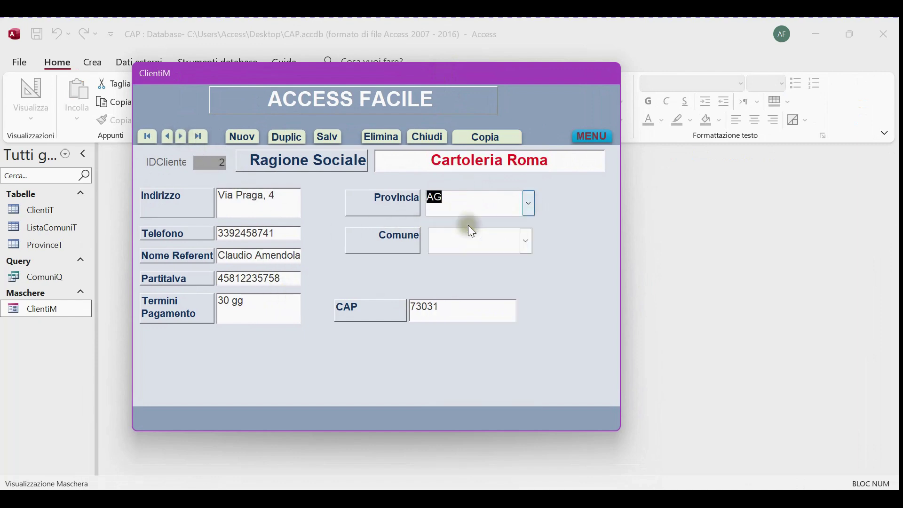
{"action": "left_click", "coordinate": [528, 241]}
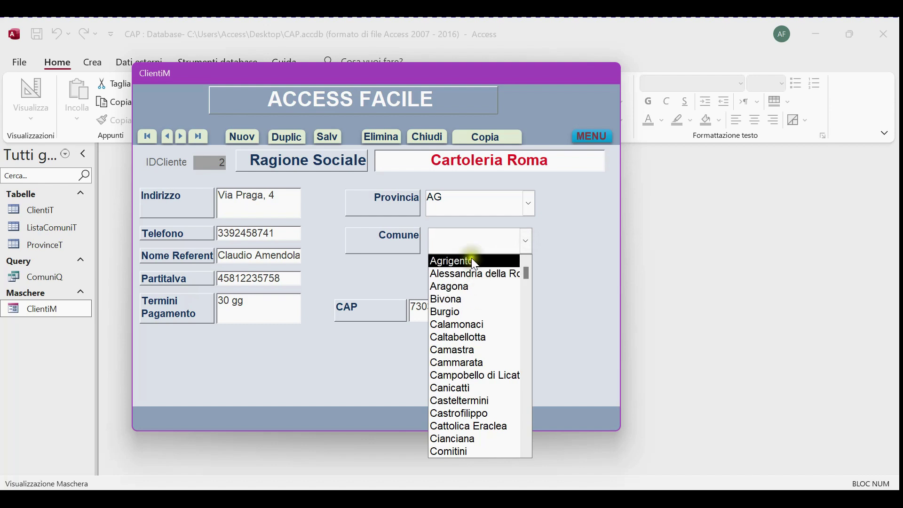
{"action": "left_click", "coordinate": [471, 258]}
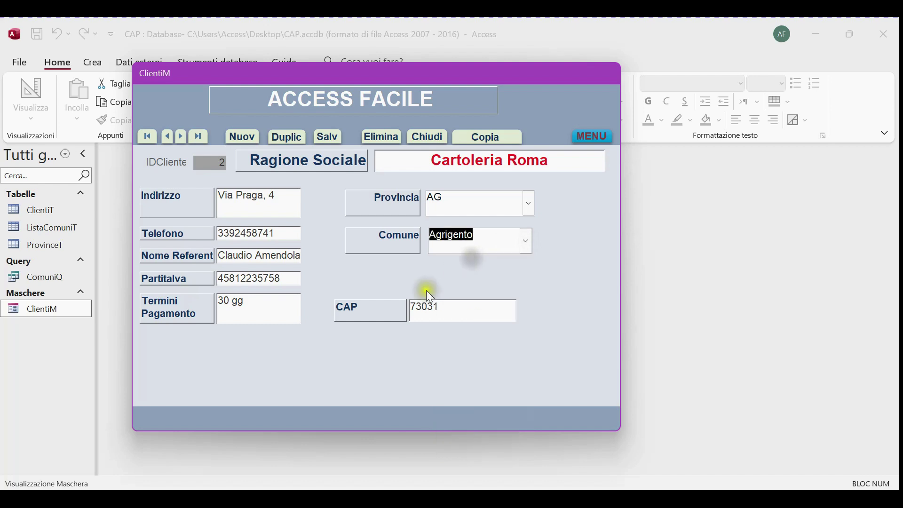
Step: In the Cartolibreria record, set Provincia to AO and Comune to Allein
{"action": "left_click", "coordinate": [181, 137]}
{"action": "left_click", "coordinate": [528, 199]}
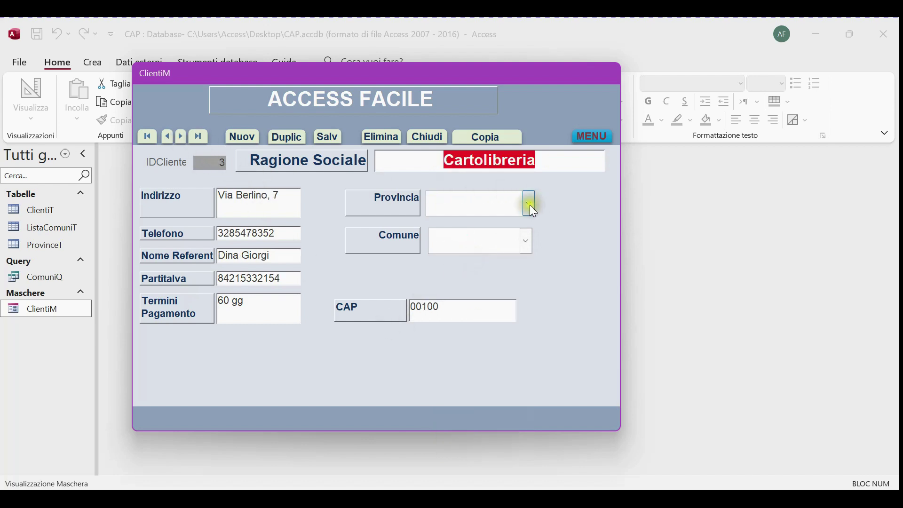
{"action": "left_click", "coordinate": [530, 205]}
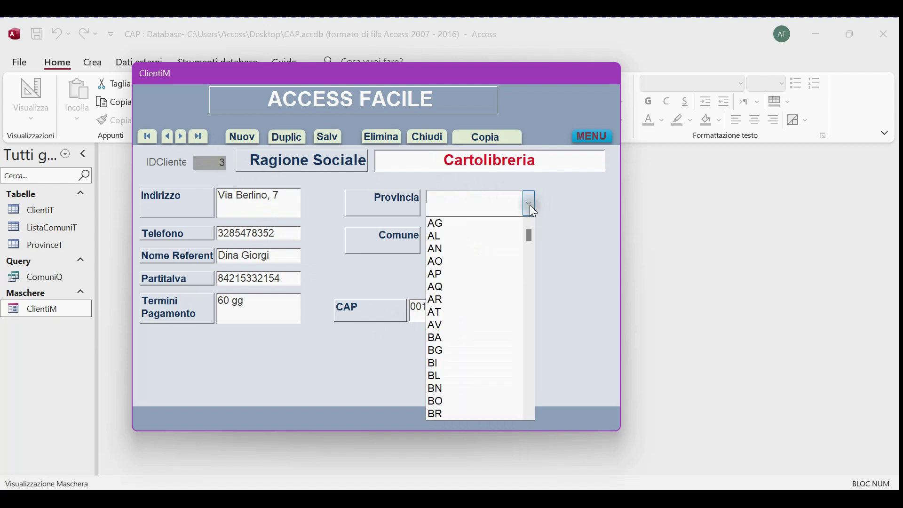
{"action": "left_click", "coordinate": [495, 262]}
{"action": "left_click", "coordinate": [525, 241]}
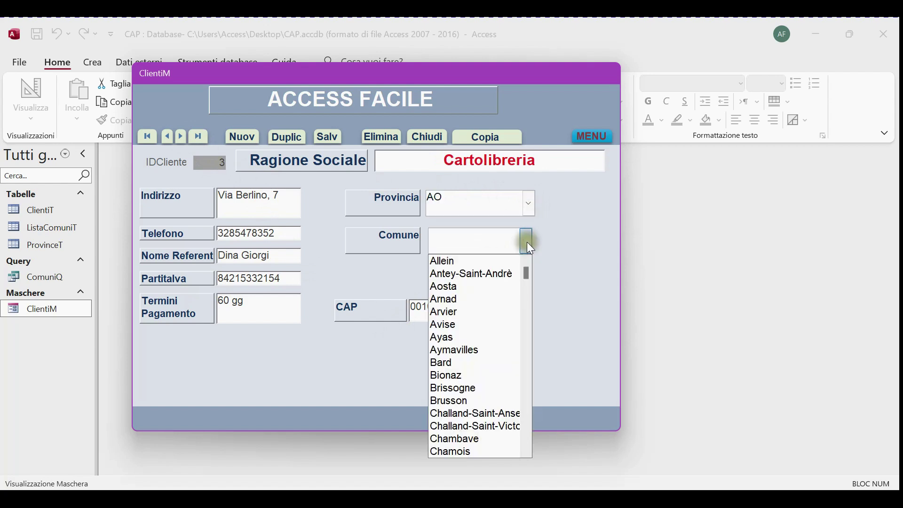
{"action": "left_click", "coordinate": [498, 262]}
Step: Browse back and forth through the client records to check that Provincia and Comune follow each record
{"action": "left_click", "coordinate": [168, 137]}
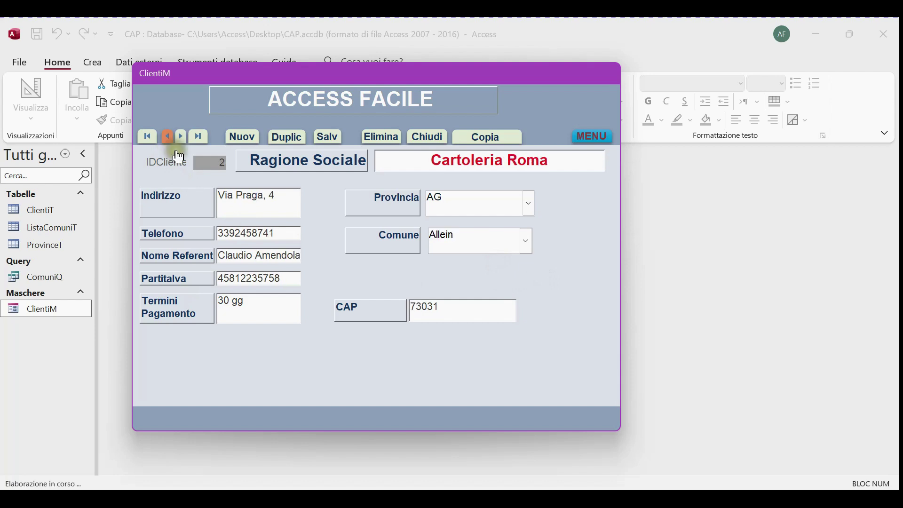
{"action": "left_click", "coordinate": [167, 137]}
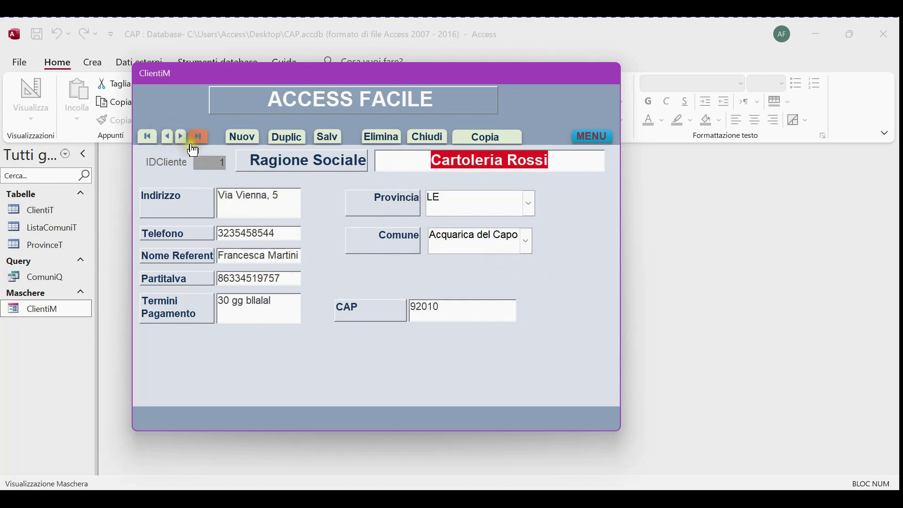
{"action": "left_click", "coordinate": [198, 136]}
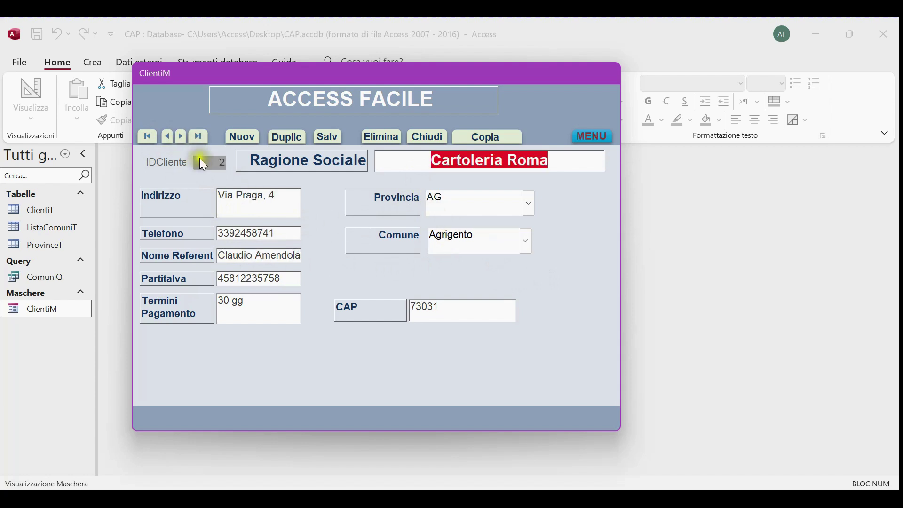
{"action": "left_click", "coordinate": [181, 137]}
{"action": "left_click", "coordinate": [181, 136]}
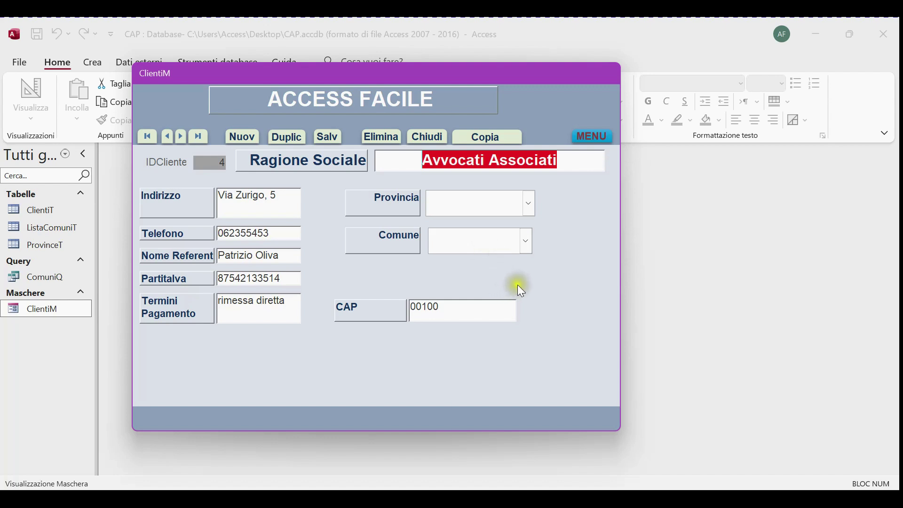
{"action": "left_click", "coordinate": [533, 205]}
{"action": "left_click", "coordinate": [618, 254]}
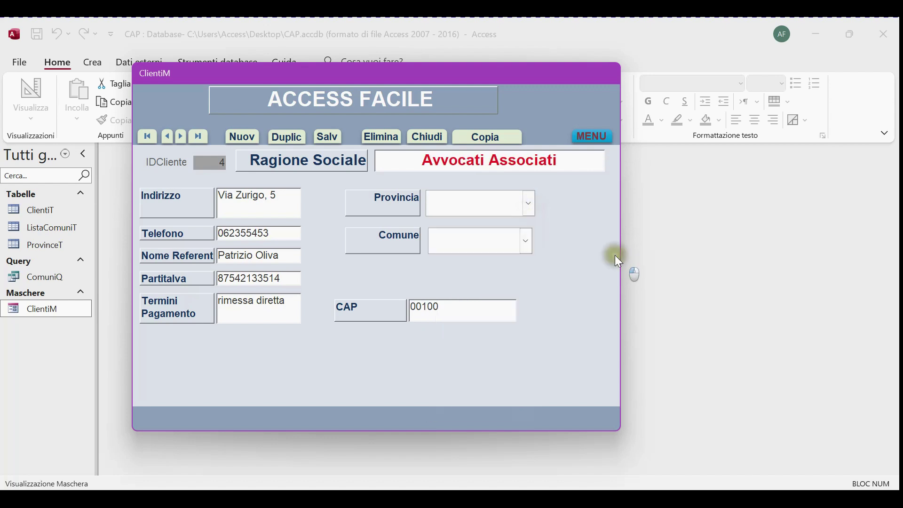
{"action": "left_click", "coordinate": [479, 305]}
Step: Switch the form to design view and show the data properties of the CAP text box
{"action": "right_click", "coordinate": [517, 283]}
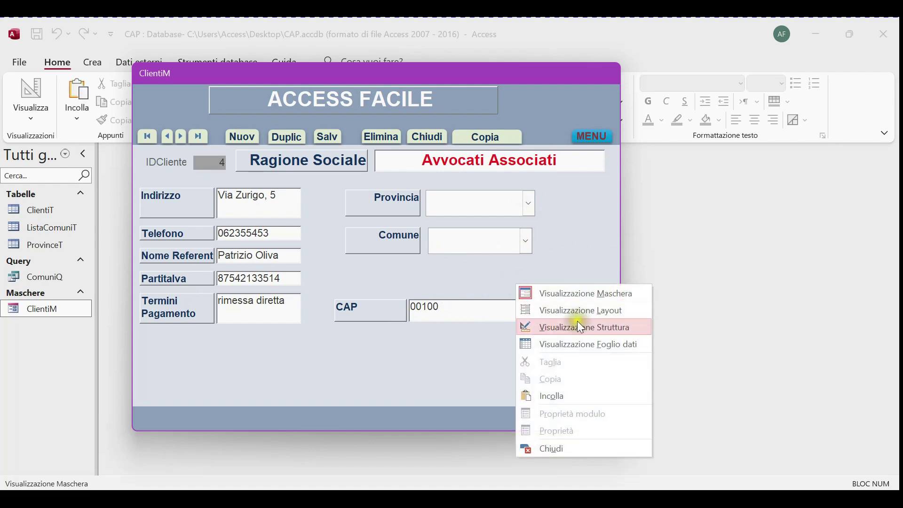
{"action": "left_click", "coordinate": [577, 321]}
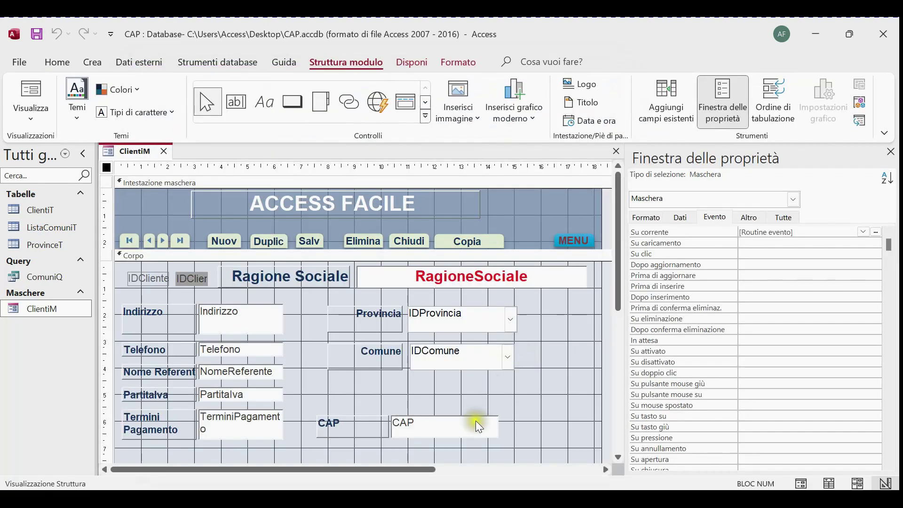
{"action": "left_click", "coordinate": [477, 425]}
{"action": "left_click", "coordinate": [683, 216]}
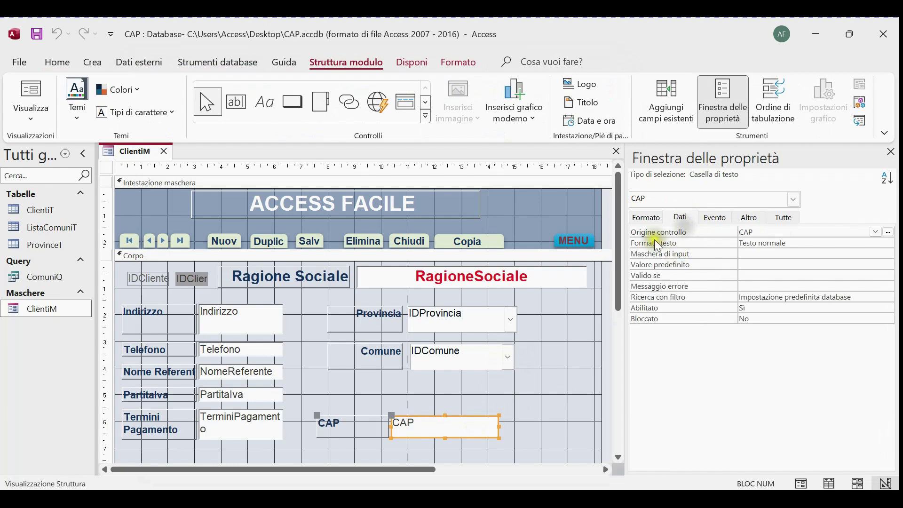
{"action": "left_click", "coordinate": [747, 232]}
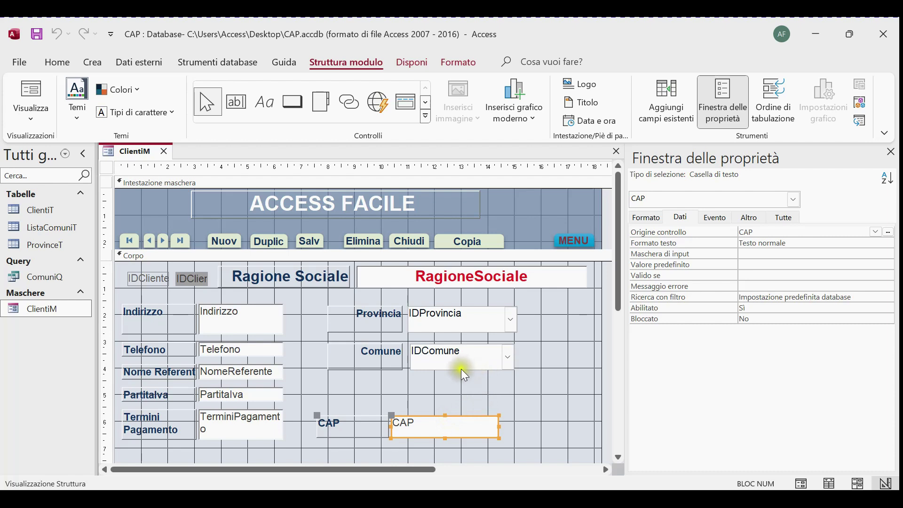
Step: Create a code procedure for the Dopo aggiornamento event of the cboComune combo box
{"action": "left_click", "coordinate": [439, 361]}
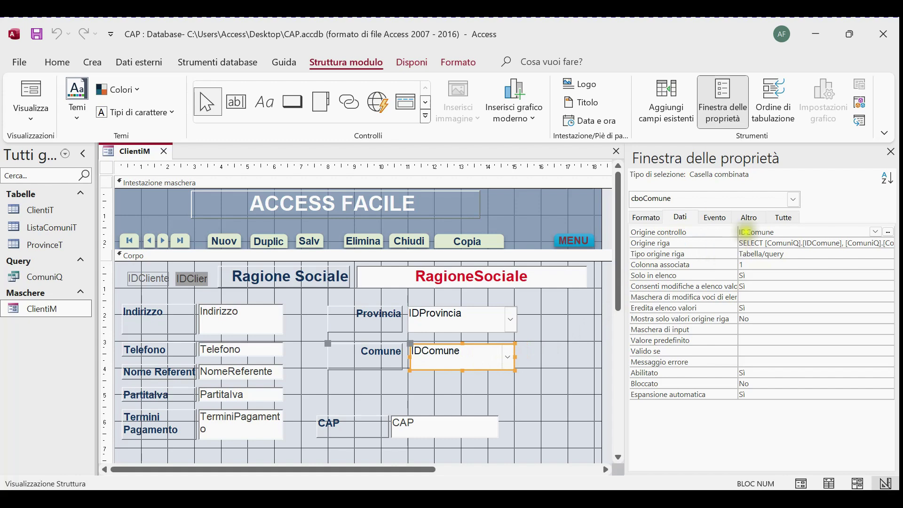
{"action": "left_click", "coordinate": [712, 217]}
{"action": "left_click", "coordinate": [758, 256]}
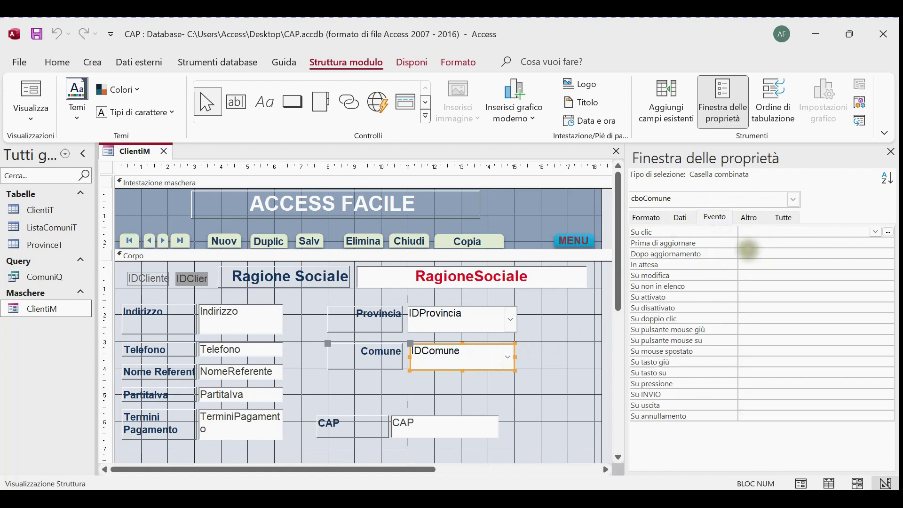
{"action": "left_click", "coordinate": [888, 254]}
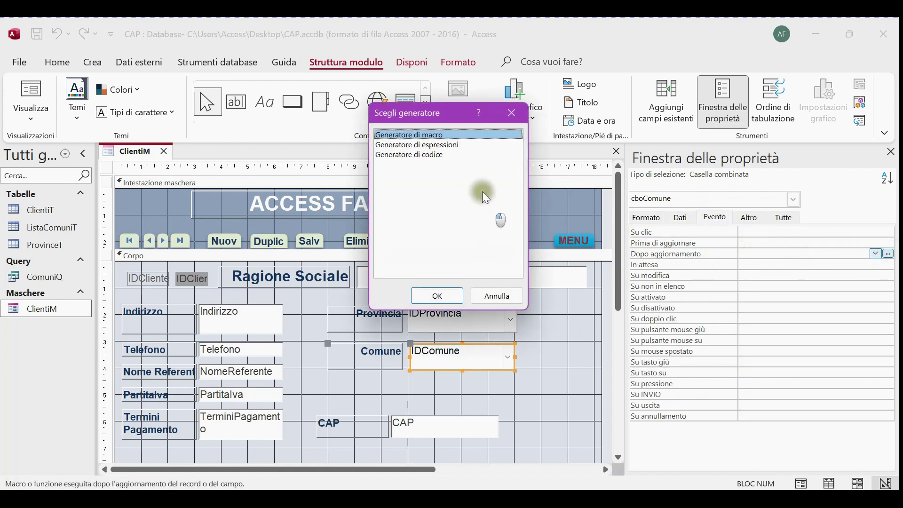
{"action": "left_click", "coordinate": [434, 160]}
{"action": "left_click", "coordinate": [438, 295]}
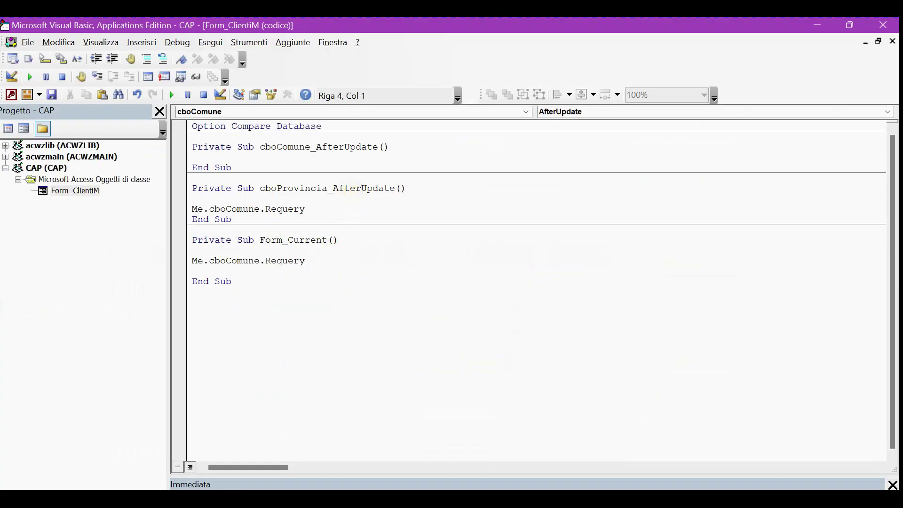
Step: Begin the cboComune_AfterUpdate code with the assignment me.CAP = dlookup (
{"action": "key", "text": "Return"}
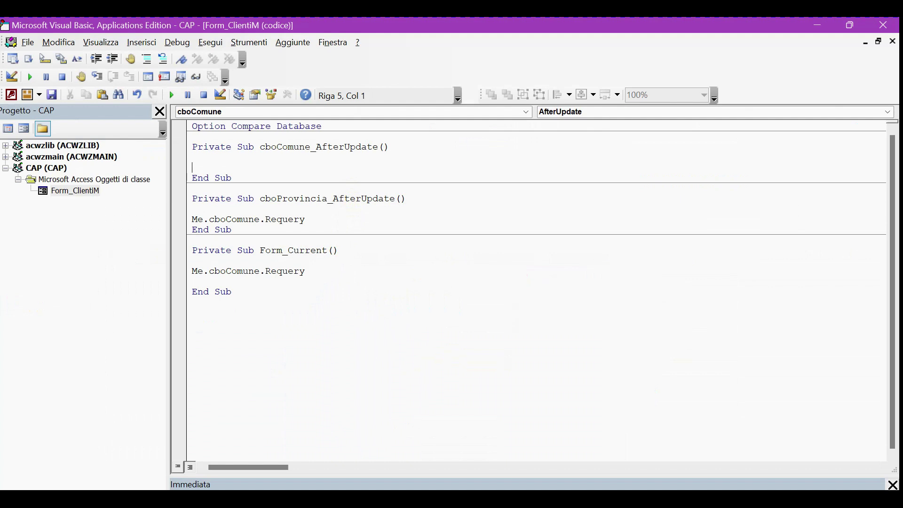
{"action": "type", "text": "me.cap"}
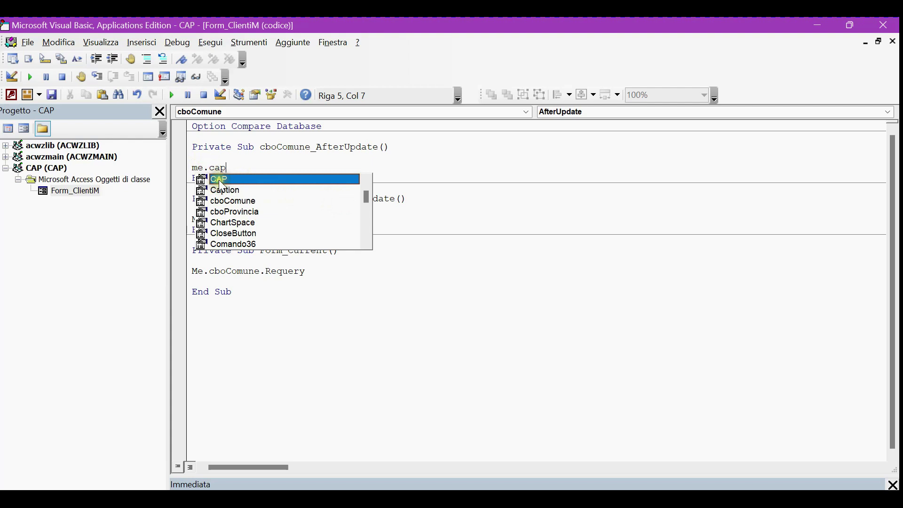
{"action": "double_click", "coordinate": [221, 182]}
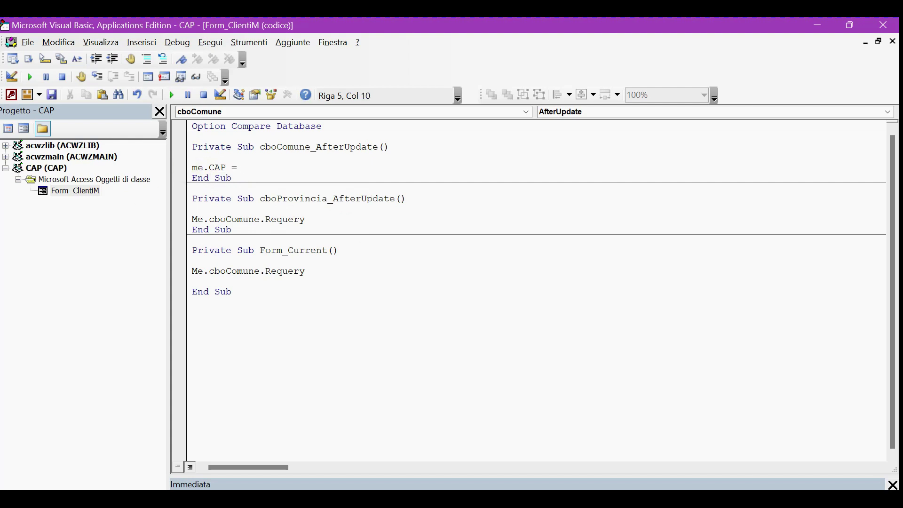
{"action": "type", "text": "dlooku"}
{"action": "type", "text": "p"}
{"action": "type", "text": " = ("}
{"action": "key", "text": "BackSpace"}
{"action": "key", "text": "BackSpace"}
{"action": "key", "text": "BackSpace"}
{"action": "key", "text": "BackSpace"}
{"action": "type", "text": "("}
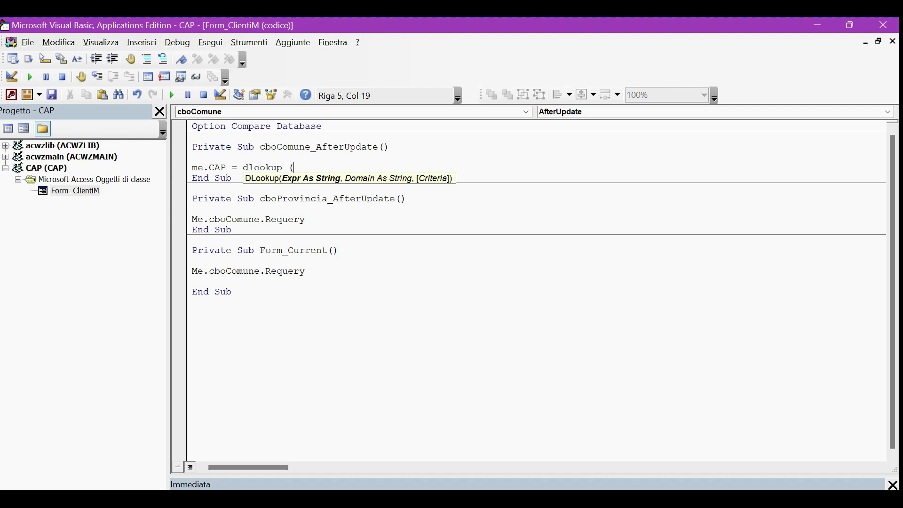
Step: Complete the CAP assignment as DLookup("CAP", "ListaComuniT", "IDComune=" & Me.cboComune) and add a blank line below it
{"action": "type", "text": "\"CAP2"}
{"action": "key", "text": "BackSpace"}
{"action": "type", "text": "\",\"Lis"}
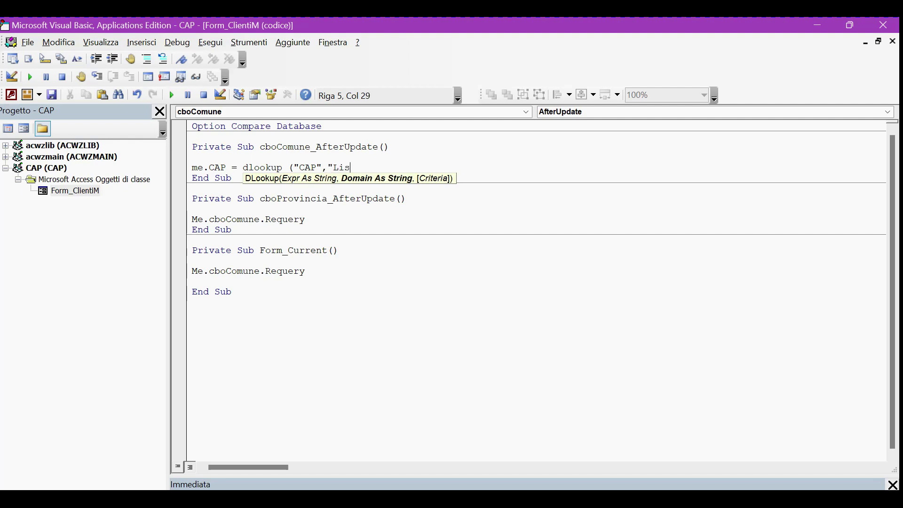
{"action": "type", "text": "taComuniT\",\"IDComune=\" & me"}
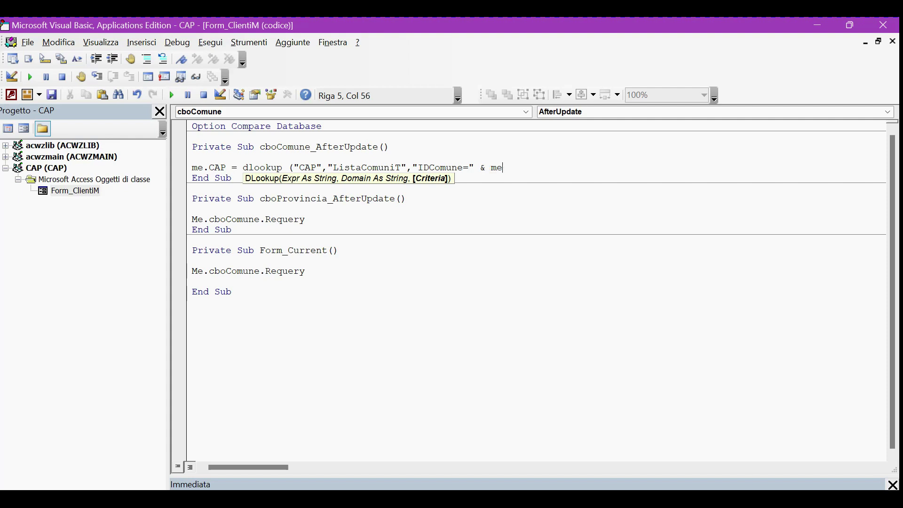
{"action": "type", "text": ".cbo"}
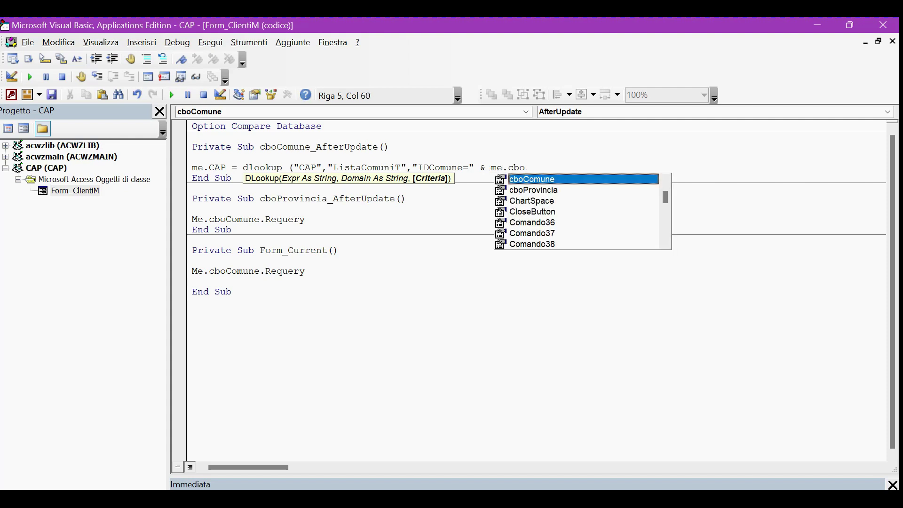
{"action": "key", "text": "Tab"}
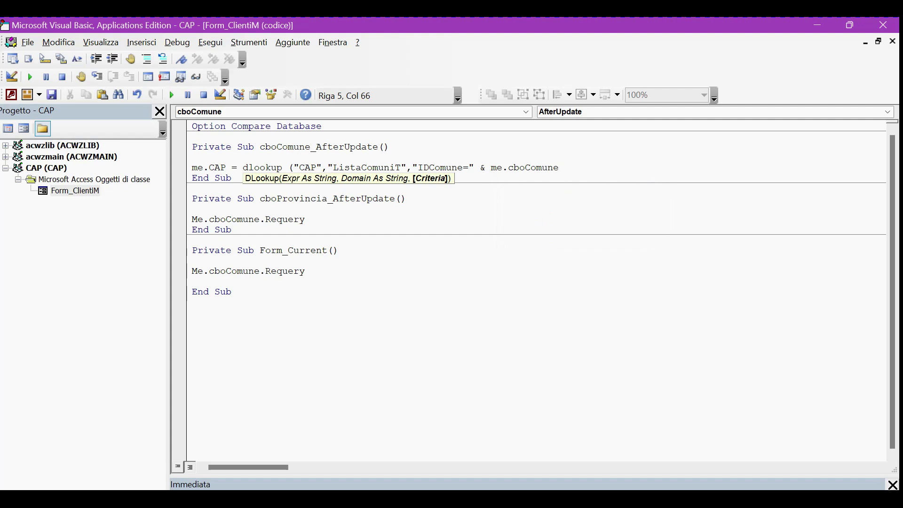
{"action": "type", "text": ")"}
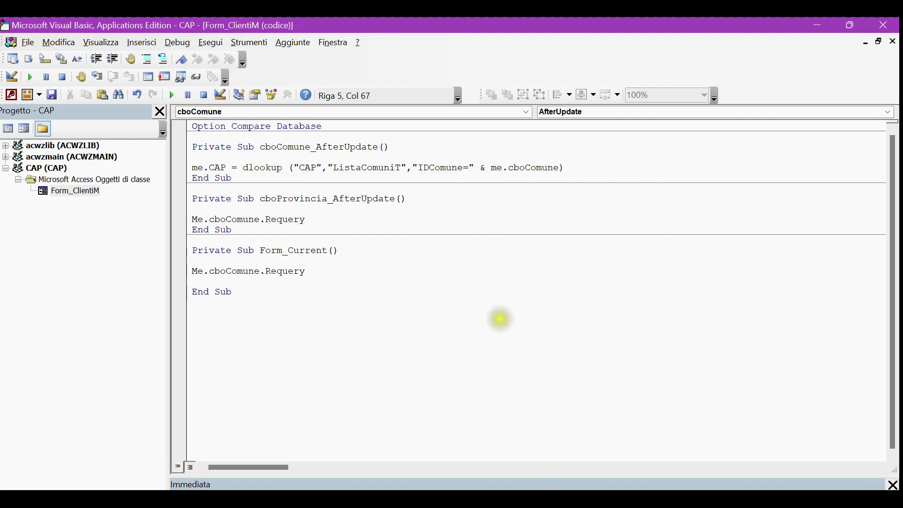
{"action": "left_click", "coordinate": [461, 270]}
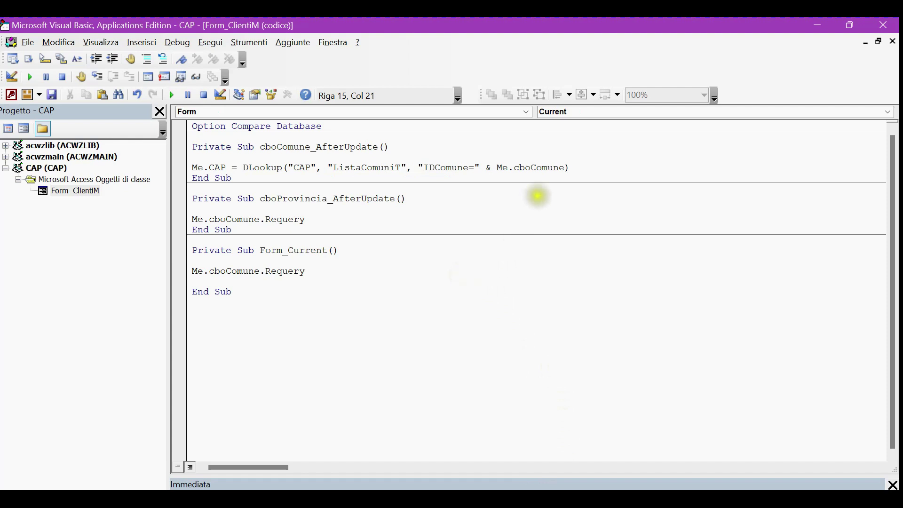
{"action": "left_click", "coordinate": [574, 167]}
{"action": "key", "text": "Return"}
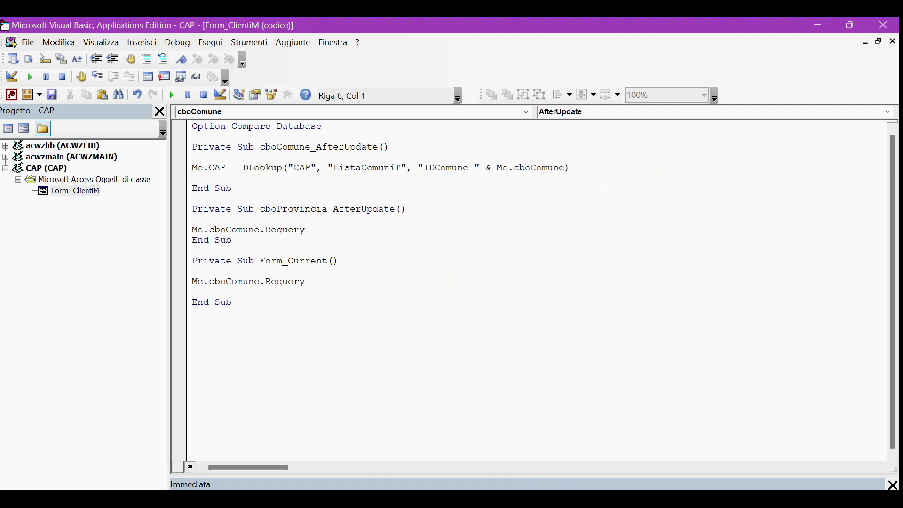
{"action": "left_click", "coordinate": [671, 362]}
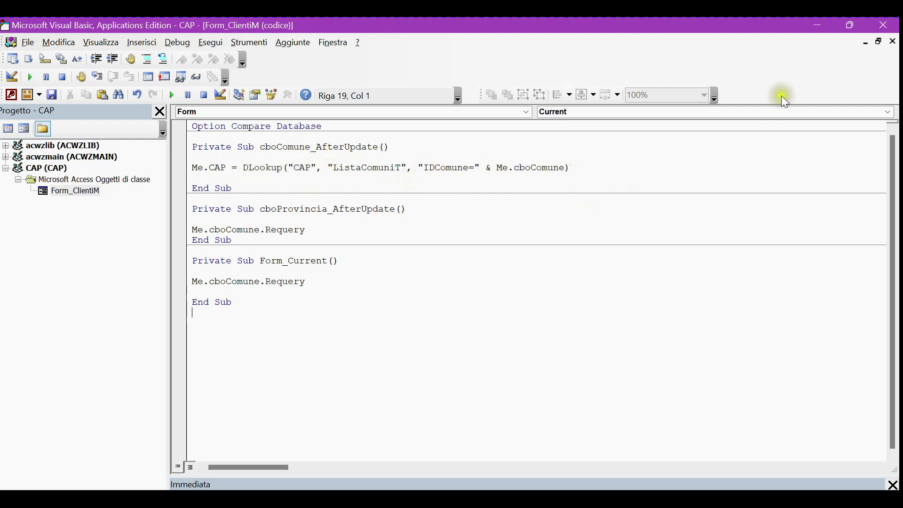
Step: Close the code editor, display the ClientiM form in form view and move its window up over the work area
{"action": "left_click", "coordinate": [887, 29]}
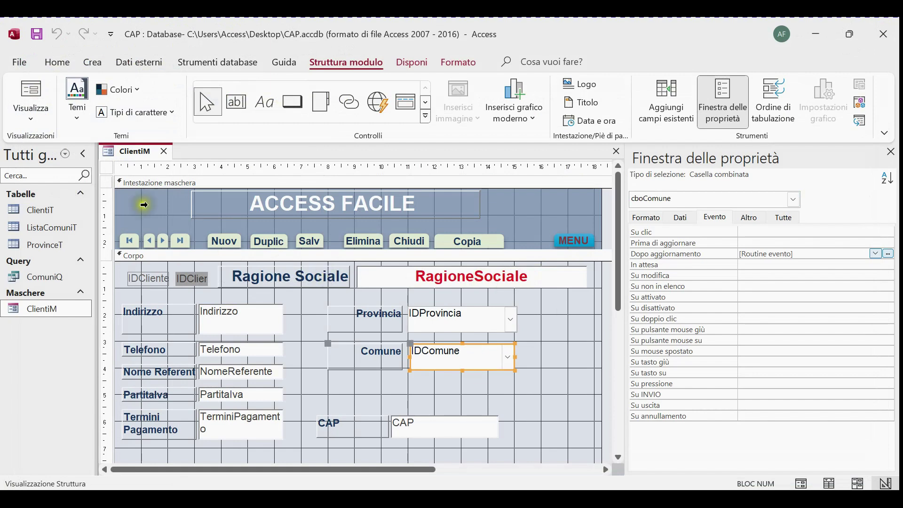
{"action": "right_click", "coordinate": [128, 152]}
{"action": "key", "text": "Escape"}
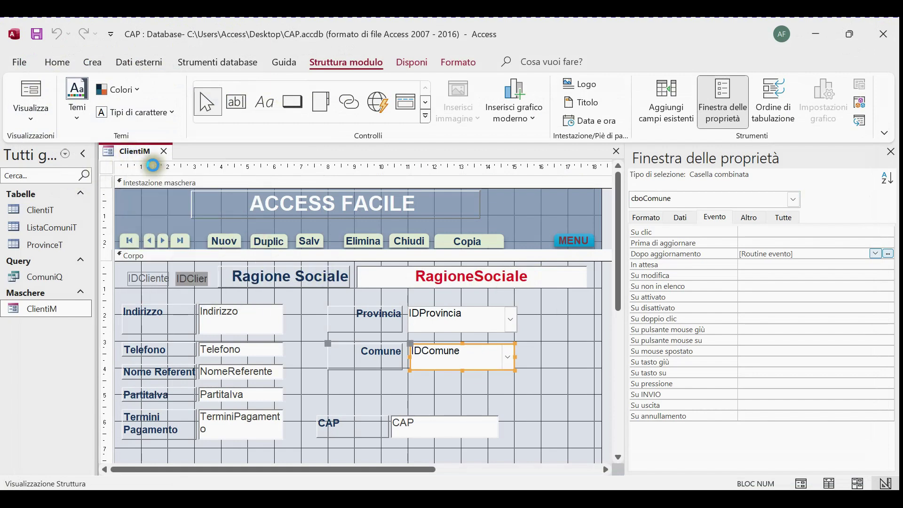
{"action": "right_click", "coordinate": [137, 154]}
{"action": "left_click", "coordinate": [233, 229]}
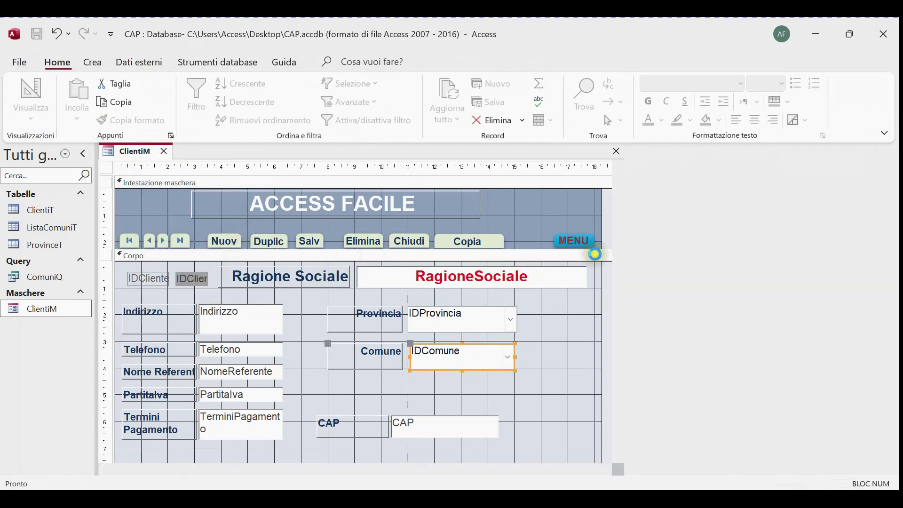
{"action": "left_click_drag", "start_coordinate": [457, 173], "coordinate": [558, 94]}
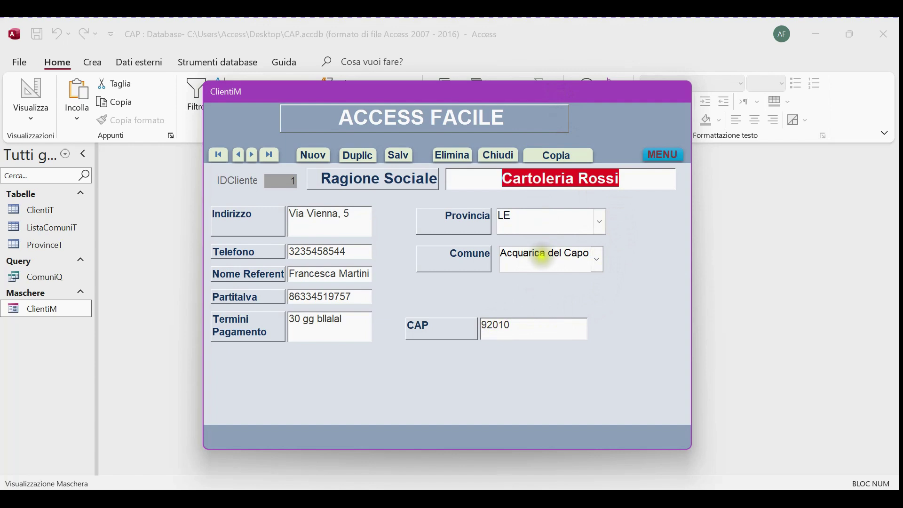
Step: Set Comune to Lecce in the first client record and select its CAP value
{"action": "left_click", "coordinate": [597, 259]}
{"action": "scroll", "coordinate": [563, 335], "scroll_direction": "down", "scroll_amount": 7}
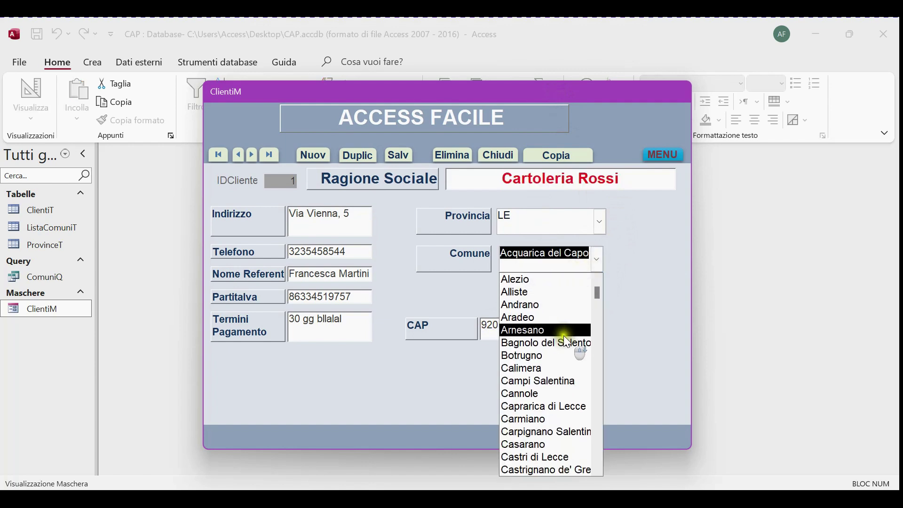
{"action": "scroll", "coordinate": [530, 381], "scroll_direction": "down", "scroll_amount": 2}
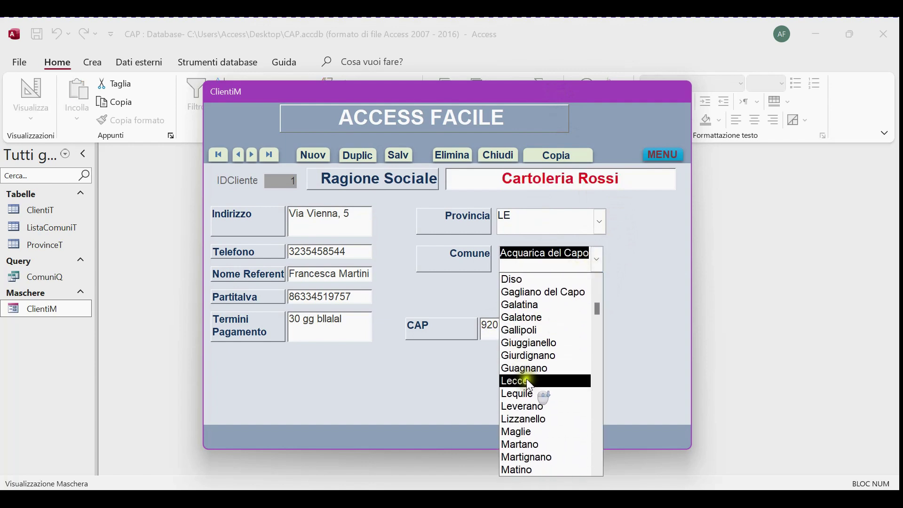
{"action": "left_click", "coordinate": [526, 379]}
{"action": "left_click", "coordinate": [467, 325]}
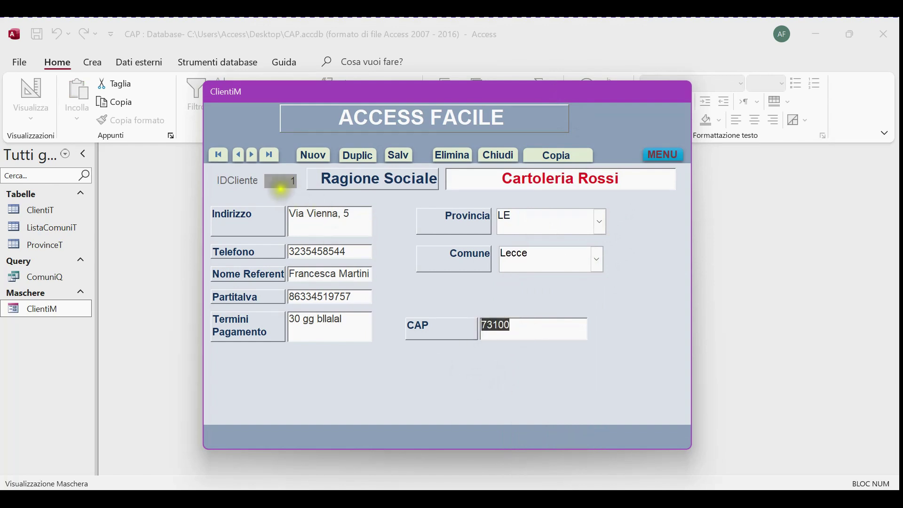
Step: Go to the second client record and choose Agrigento again as its Comune to refresh the CAP
{"action": "left_click", "coordinate": [252, 155]}
{"action": "left_click", "coordinate": [597, 260]}
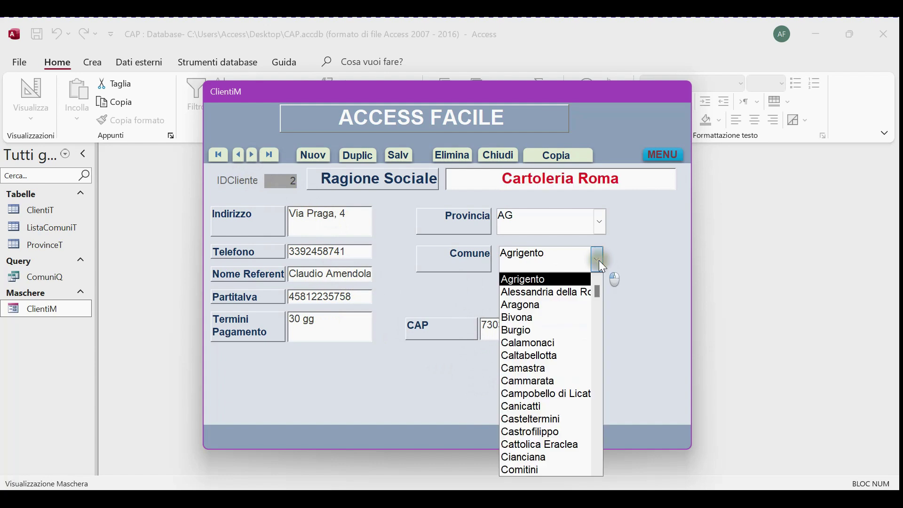
{"action": "left_click", "coordinate": [572, 278]}
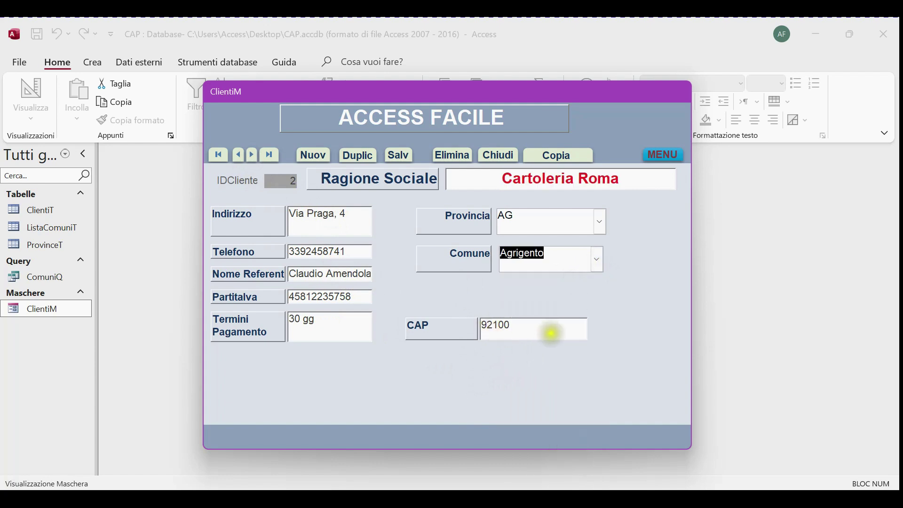
Step: Open the ListaComuniT table beside the form and locate the Agrigento row to check its CAP
{"action": "double_click", "coordinate": [63, 229]}
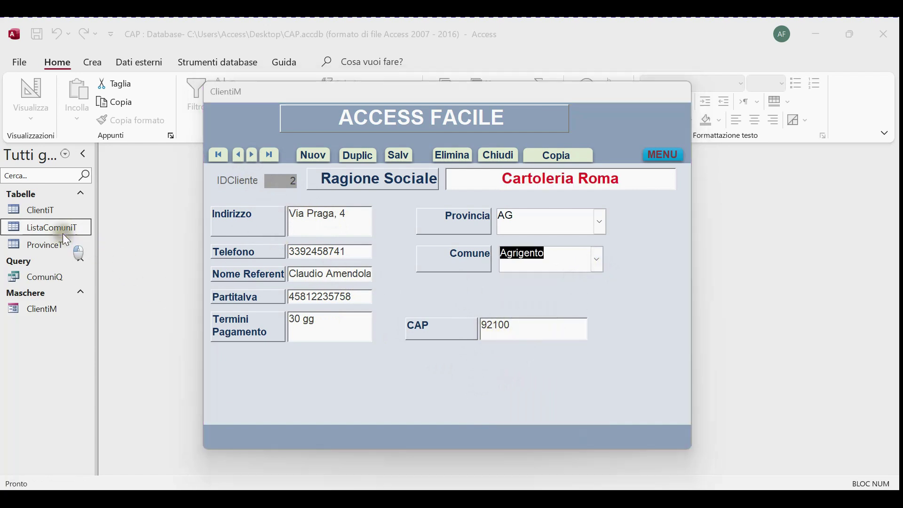
{"action": "left_click_drag", "start_coordinate": [488, 93], "coordinate": [623, 181]}
{"action": "scroll", "coordinate": [248, 329], "scroll_direction": "down", "scroll_amount": 11}
{"action": "scroll", "coordinate": [249, 329], "scroll_direction": "down", "scroll_amount": 20}
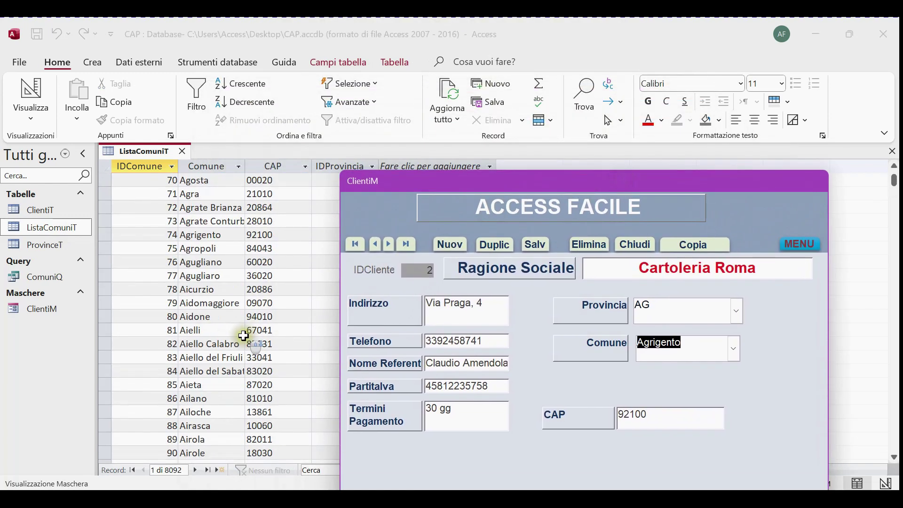
{"action": "scroll", "coordinate": [239, 342], "scroll_direction": "down", "scroll_amount": 20}
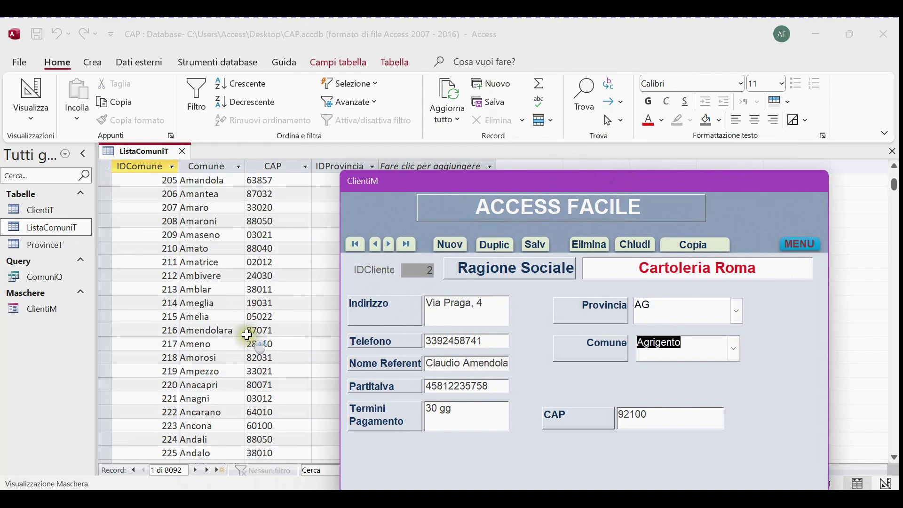
{"action": "scroll", "coordinate": [256, 336], "scroll_direction": "down", "scroll_amount": 16}
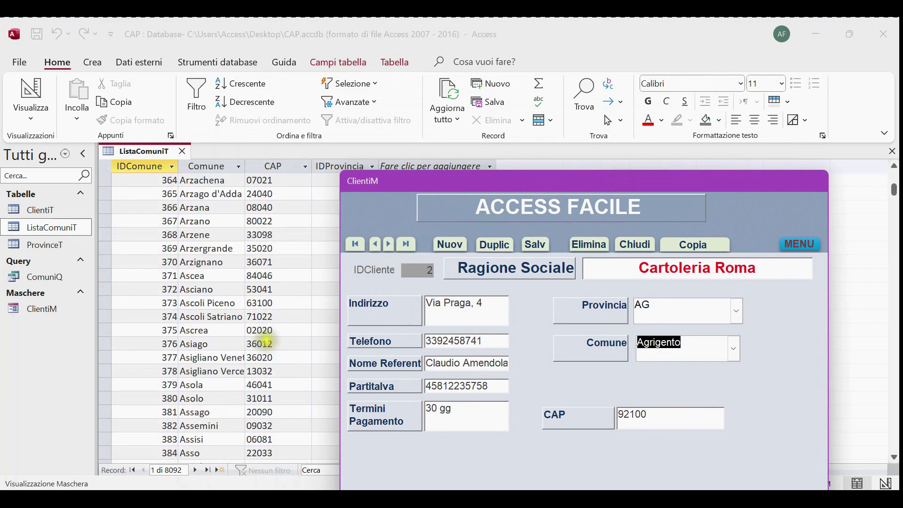
{"action": "scroll", "coordinate": [263, 337], "scroll_direction": "up", "scroll_amount": 20}
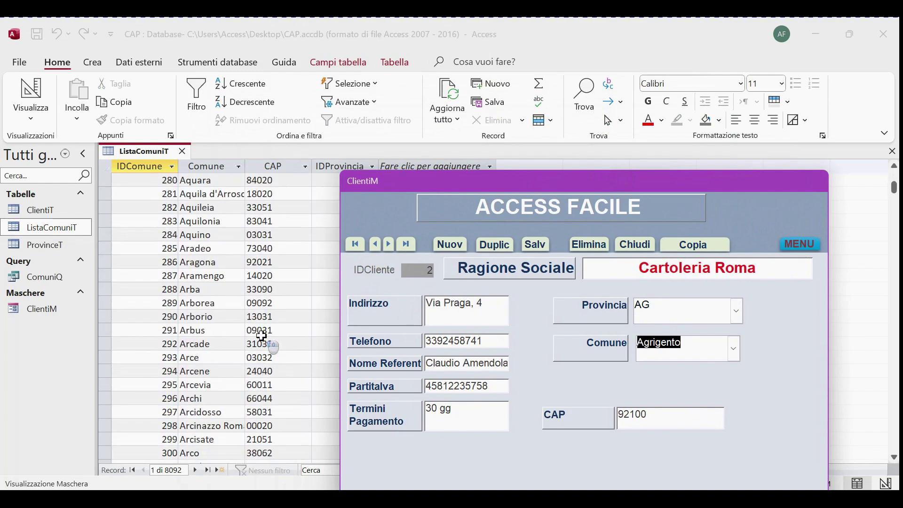
{"action": "scroll", "coordinate": [254, 330], "scroll_direction": "up", "scroll_amount": 20}
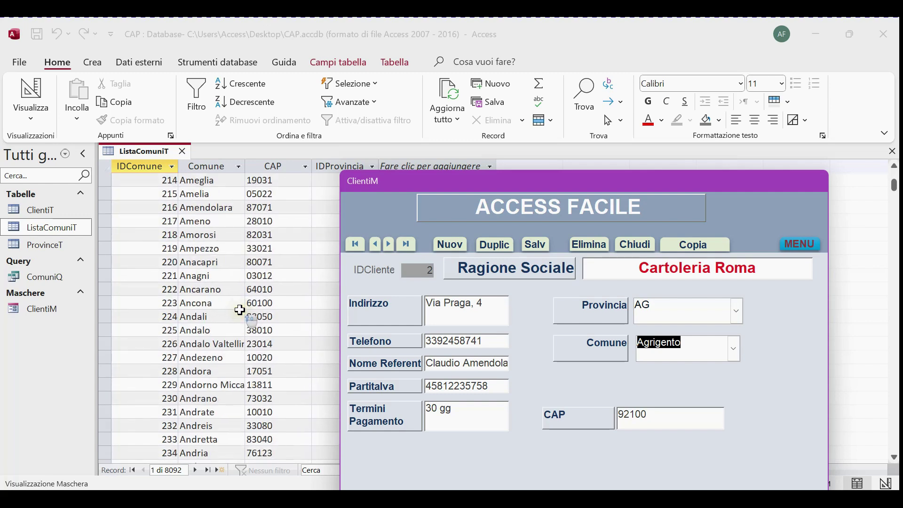
{"action": "scroll", "coordinate": [239, 311], "scroll_direction": "up", "scroll_amount": 13}
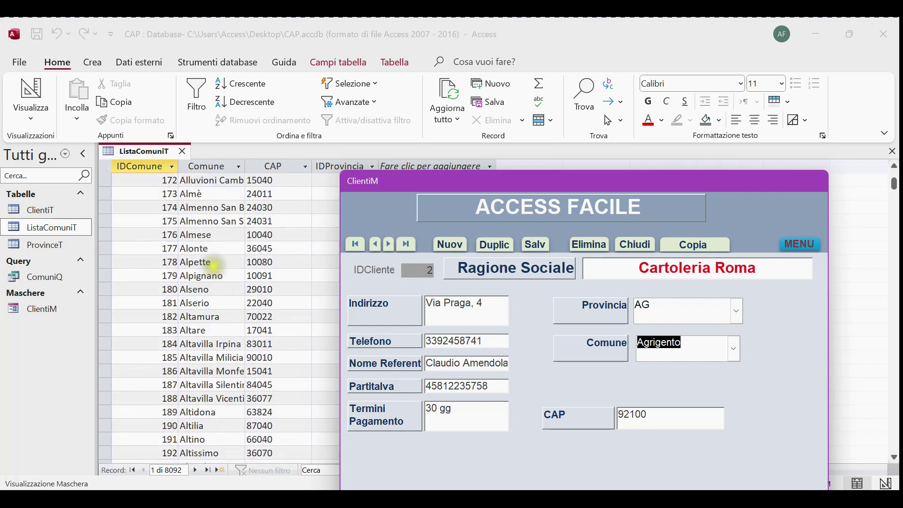
{"action": "scroll", "coordinate": [215, 263], "scroll_direction": "up", "scroll_amount": 20}
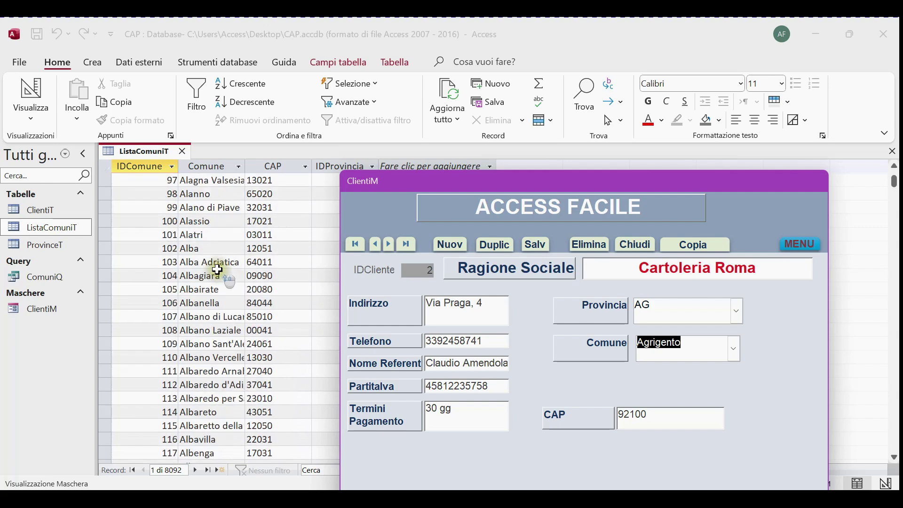
{"action": "scroll", "coordinate": [217, 269], "scroll_direction": "up", "scroll_amount": 15}
{"action": "scroll", "coordinate": [221, 273], "scroll_direction": "down", "scroll_amount": 5}
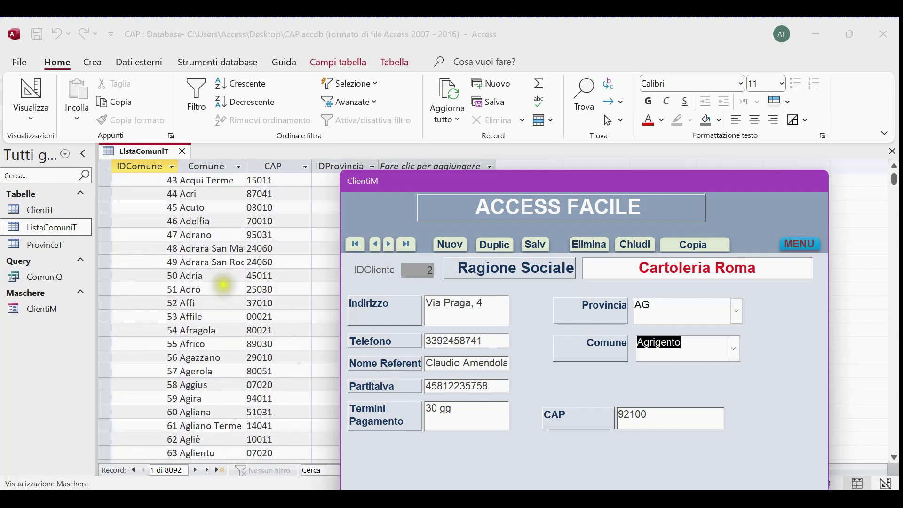
{"action": "scroll", "coordinate": [223, 313], "scroll_direction": "down", "scroll_amount": 5}
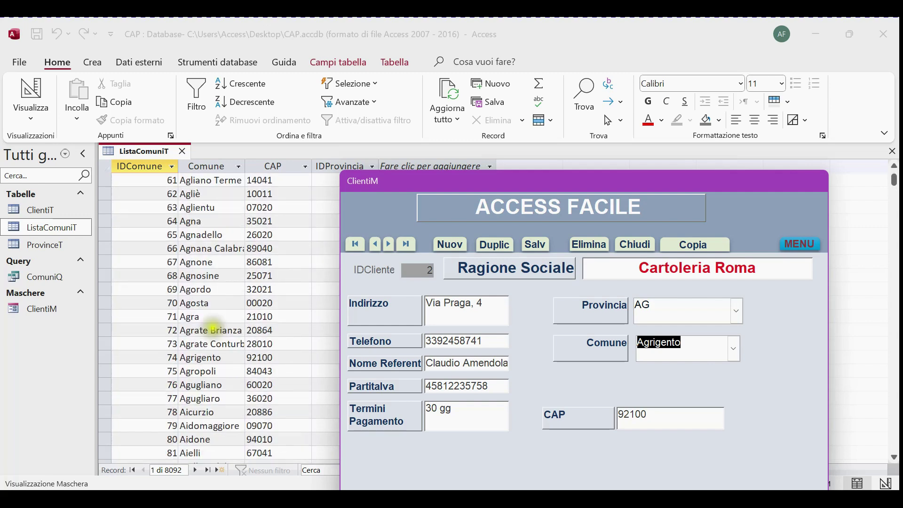
{"action": "left_click", "coordinate": [202, 358]}
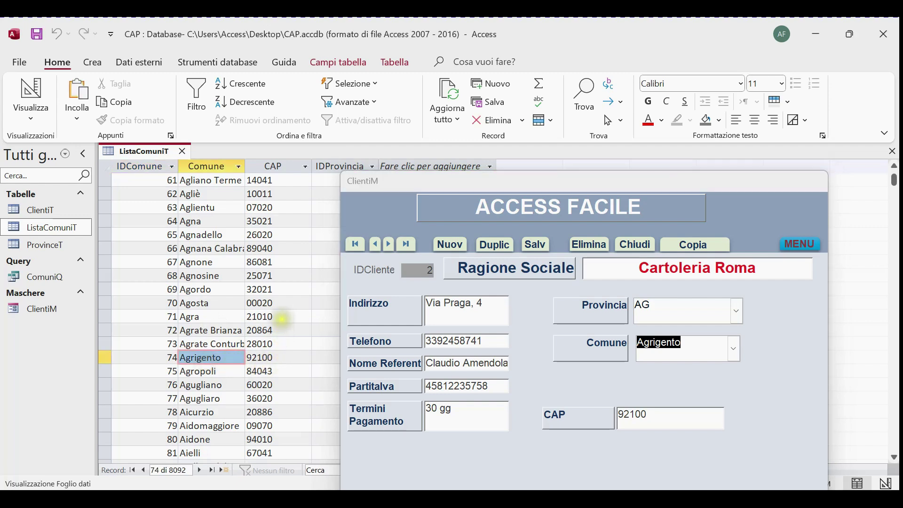
Step: Go to the third client record and choose Allein again as its Comune to refresh the CAP
{"action": "left_click", "coordinate": [390, 244]}
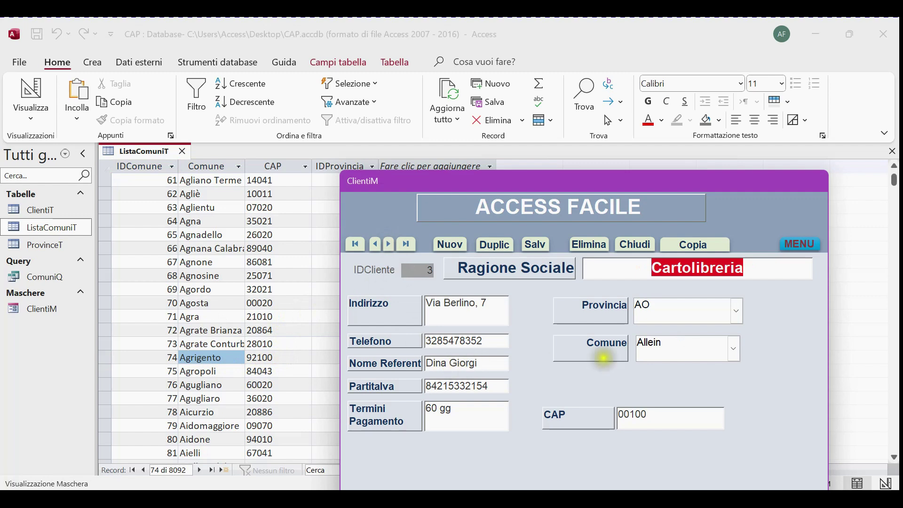
{"action": "left_click", "coordinate": [733, 348]}
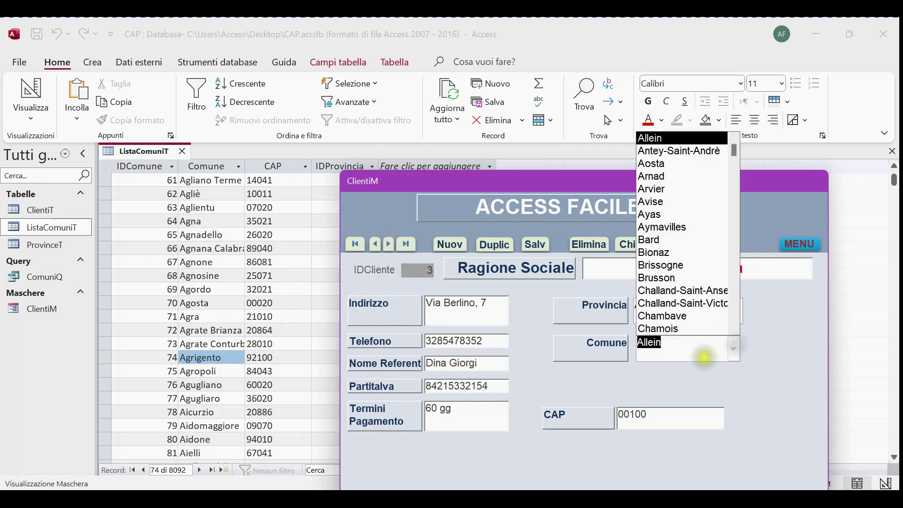
{"action": "left_click", "coordinate": [670, 143]}
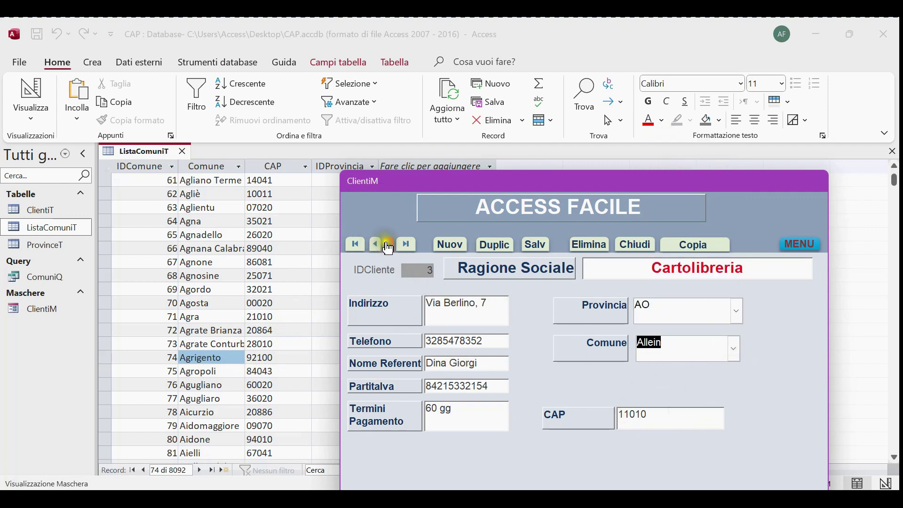
Step: Go to the fourth client record and set its Provincia to MI
{"action": "left_click", "coordinate": [388, 247]}
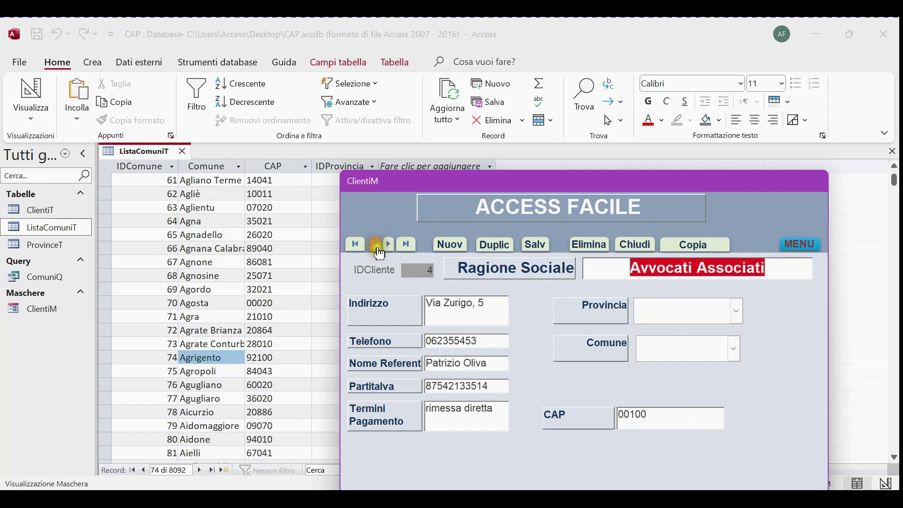
{"action": "left_click", "coordinate": [736, 313]}
{"action": "scroll", "coordinate": [692, 254], "scroll_direction": "down", "scroll_amount": 8}
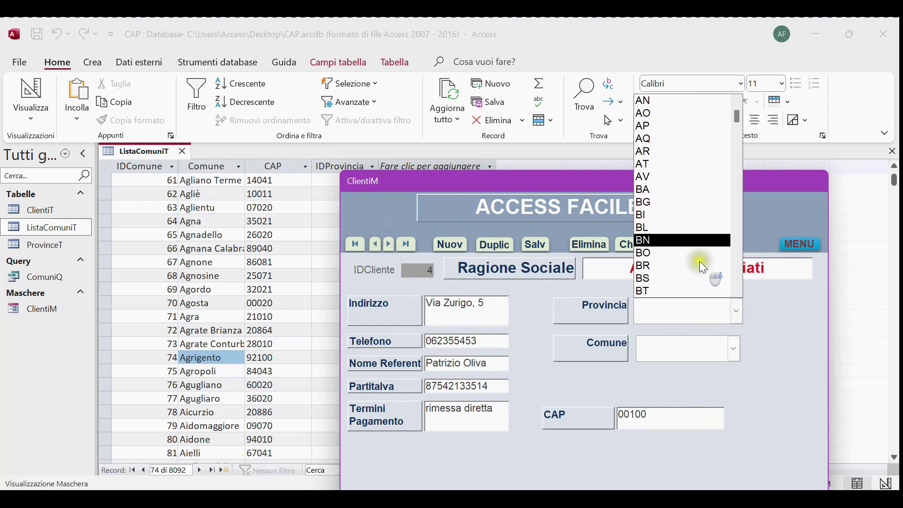
{"action": "scroll", "coordinate": [684, 261], "scroll_direction": "down", "scroll_amount": 10}
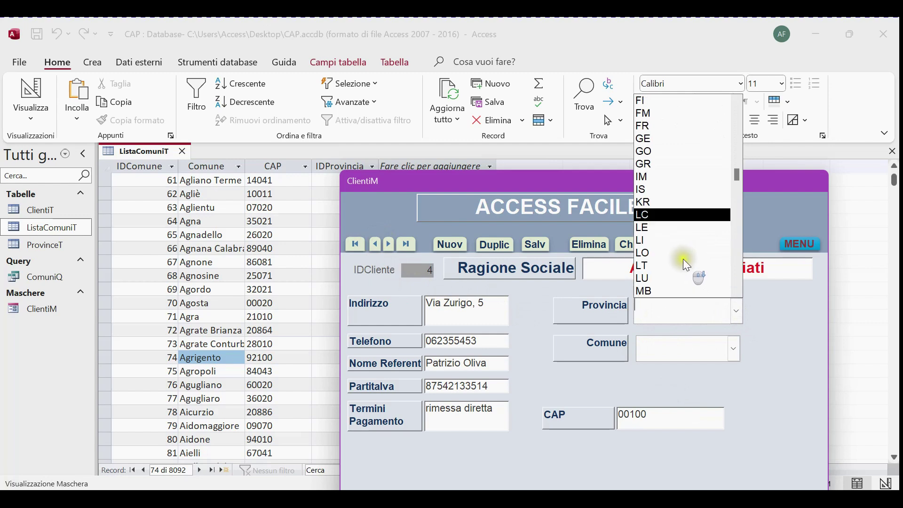
{"action": "scroll", "coordinate": [681, 271], "scroll_direction": "up", "scroll_amount": 2}
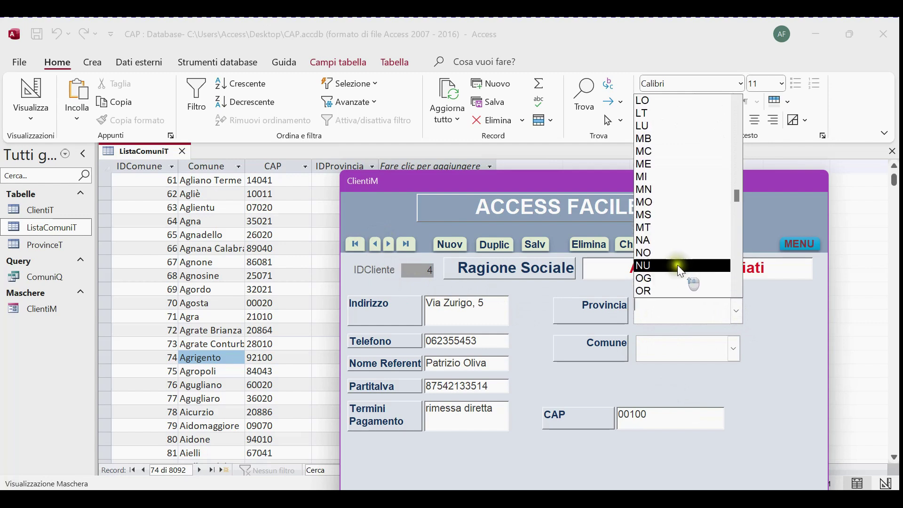
{"action": "left_click", "coordinate": [684, 178]}
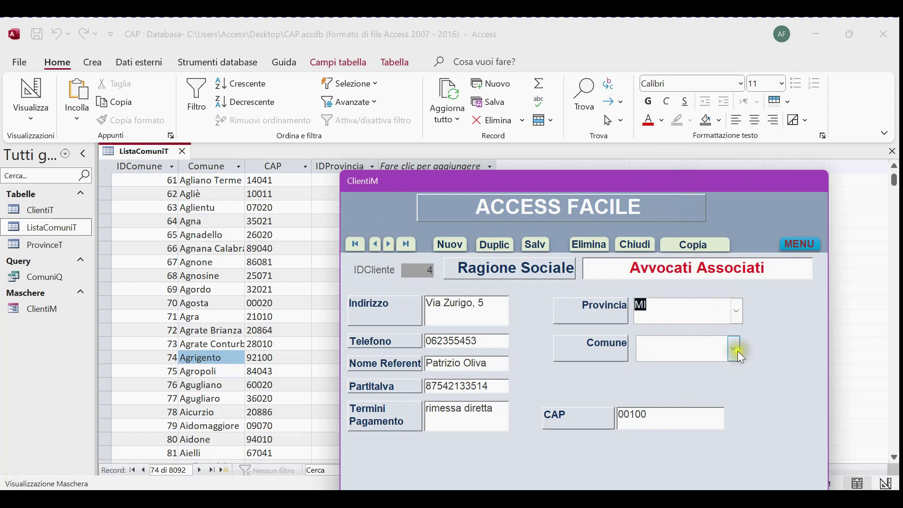
Step: Set Comune to Milano in the fourth client record and replace its CAP with 20123
{"action": "left_click", "coordinate": [738, 352]}
{"action": "scroll", "coordinate": [701, 292], "scroll_direction": "down", "scroll_amount": 15}
{"action": "scroll", "coordinate": [700, 296], "scroll_direction": "down", "scroll_amount": 10}
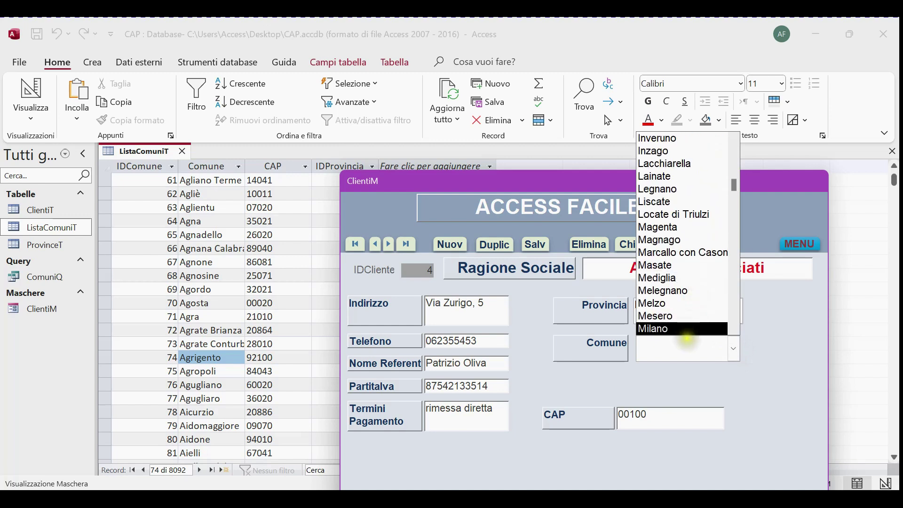
{"action": "left_click", "coordinate": [686, 332]}
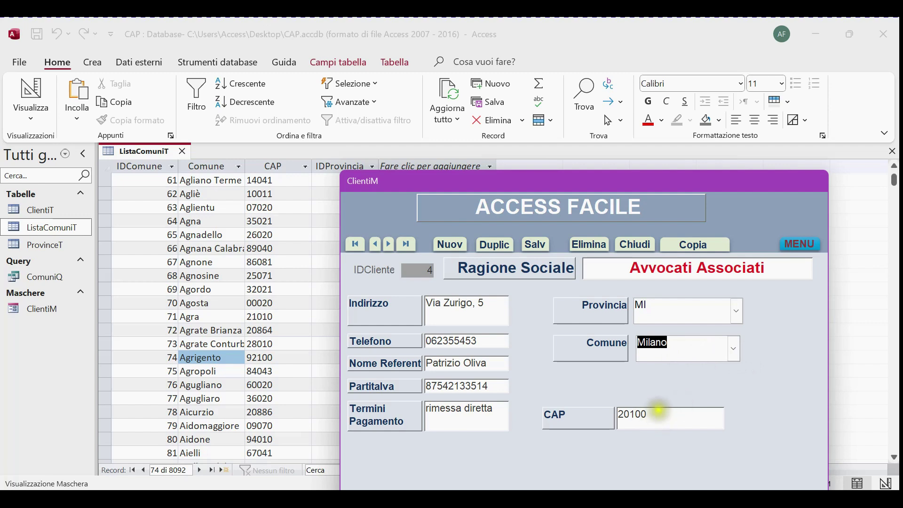
{"action": "left_click", "coordinate": [608, 402]}
{"action": "type", "text": "20123"}
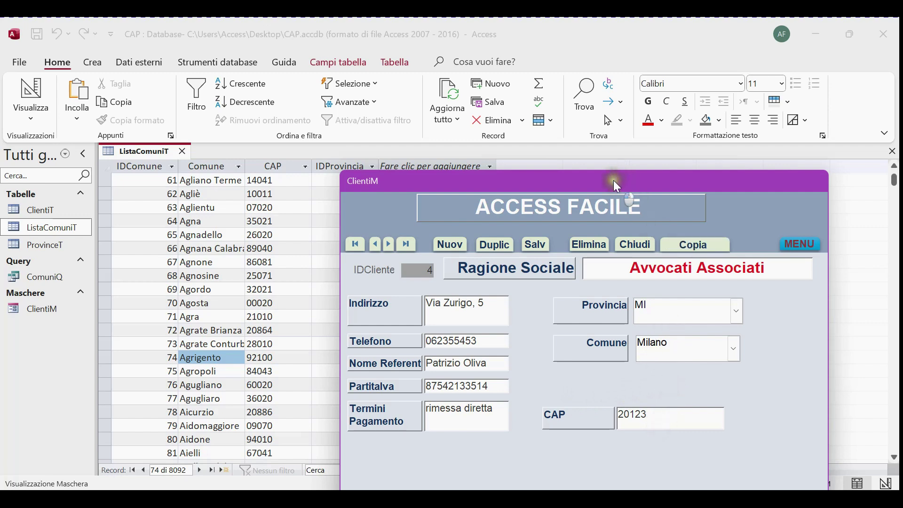
Step: Move to the next client record and back to commit the CAP edit, closing the ListaComuniT table in between
{"action": "left_click_drag", "start_coordinate": [613, 179], "coordinate": [571, 115]}
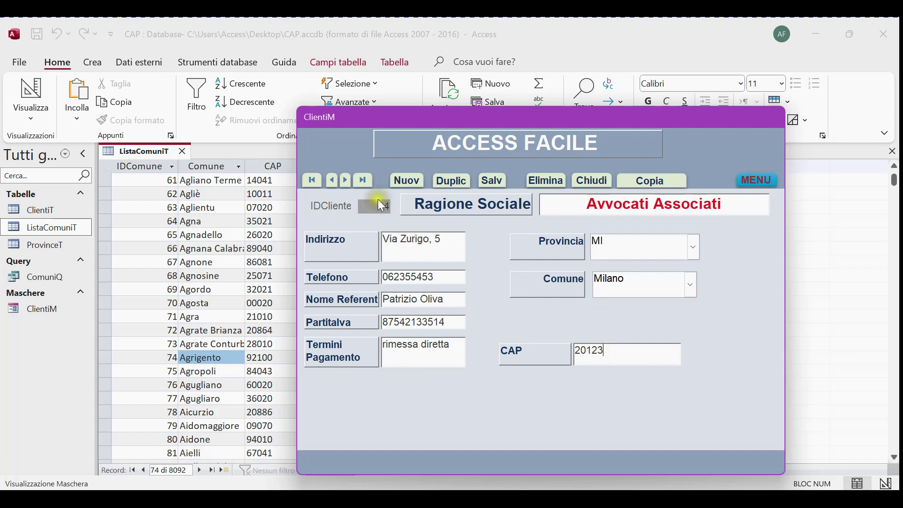
{"action": "left_click", "coordinate": [346, 181]}
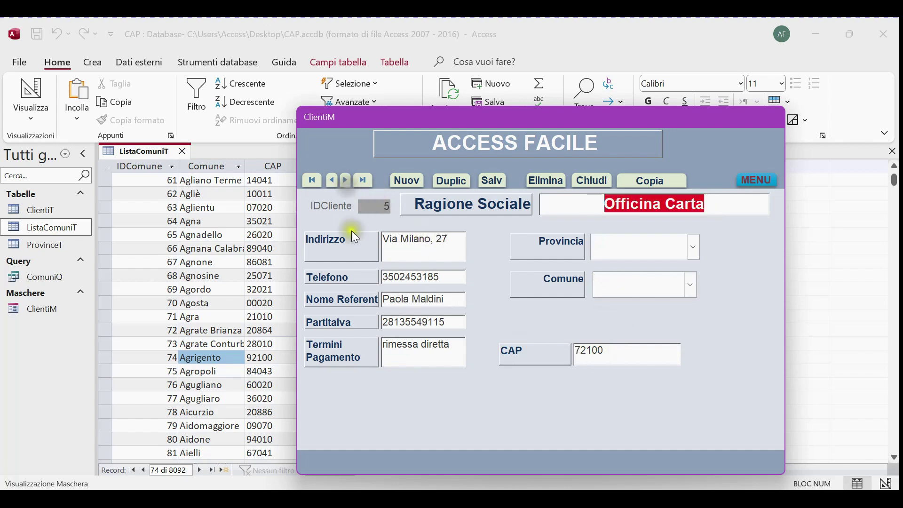
{"action": "left_click", "coordinate": [183, 151]}
{"action": "left_click", "coordinate": [184, 150]}
{"action": "left_click", "coordinate": [332, 180]}
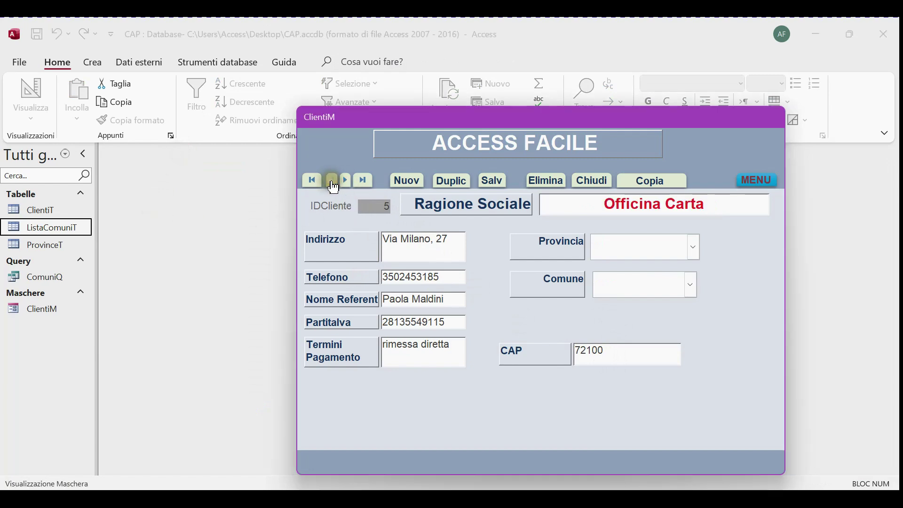
Step: Open the ClientiT table beside the form and check the CAP stored for the fourth client
{"action": "left_click", "coordinate": [46, 210]}
{"action": "double_click", "coordinate": [46, 211]}
{"action": "left_click_drag", "start_coordinate": [498, 115], "coordinate": [368, 298]}
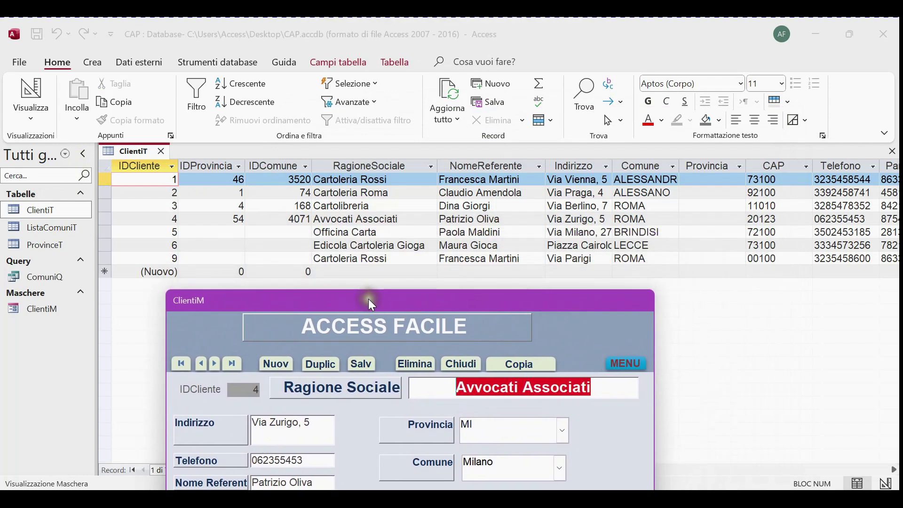
{"action": "left_click", "coordinate": [762, 219]}
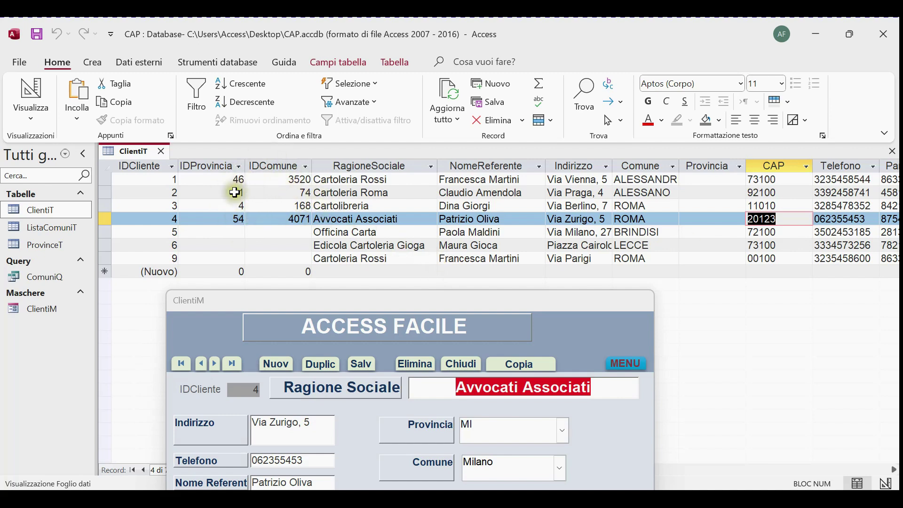
Step: Change Provincia to RM in the fourth client record to check whether the CAP clears
{"action": "left_click_drag", "start_coordinate": [417, 298], "coordinate": [507, 56]}
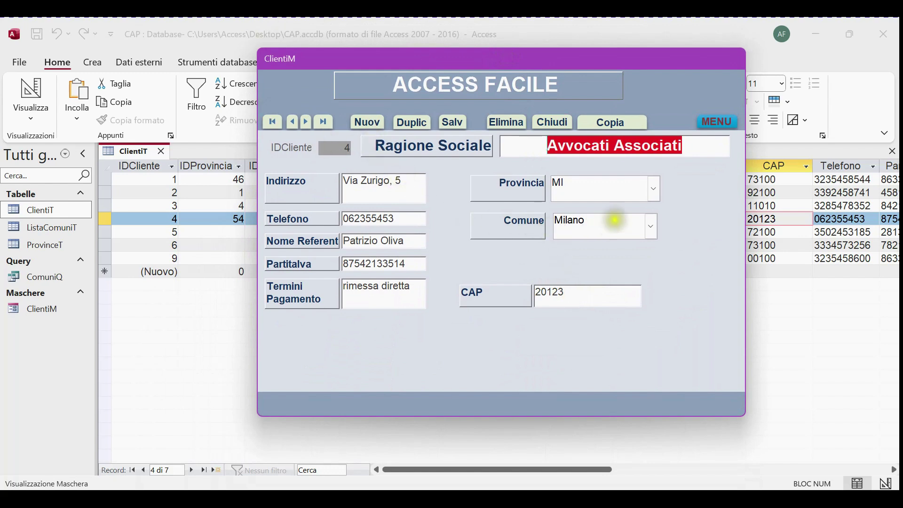
{"action": "left_click", "coordinate": [654, 189]}
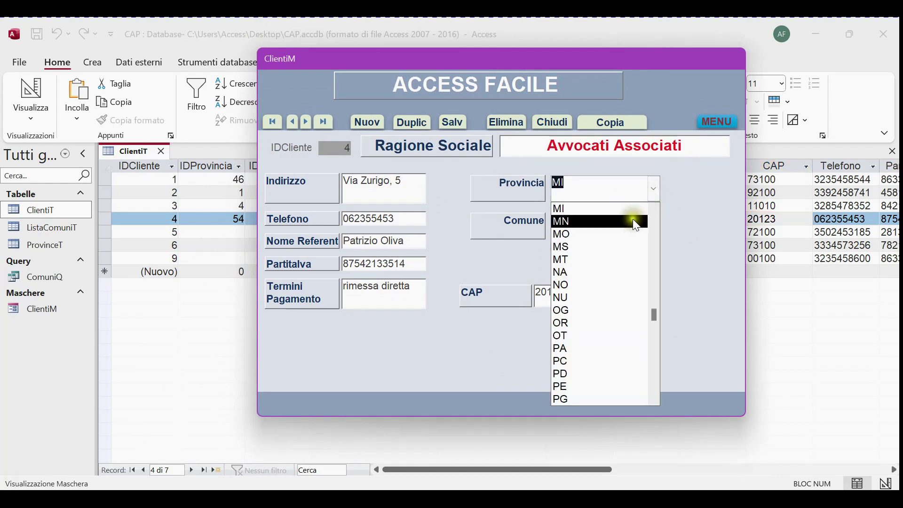
{"action": "scroll", "coordinate": [625, 273], "scroll_direction": "down", "scroll_amount": 1}
{"action": "scroll", "coordinate": [622, 274], "scroll_direction": "down", "scroll_amount": 5}
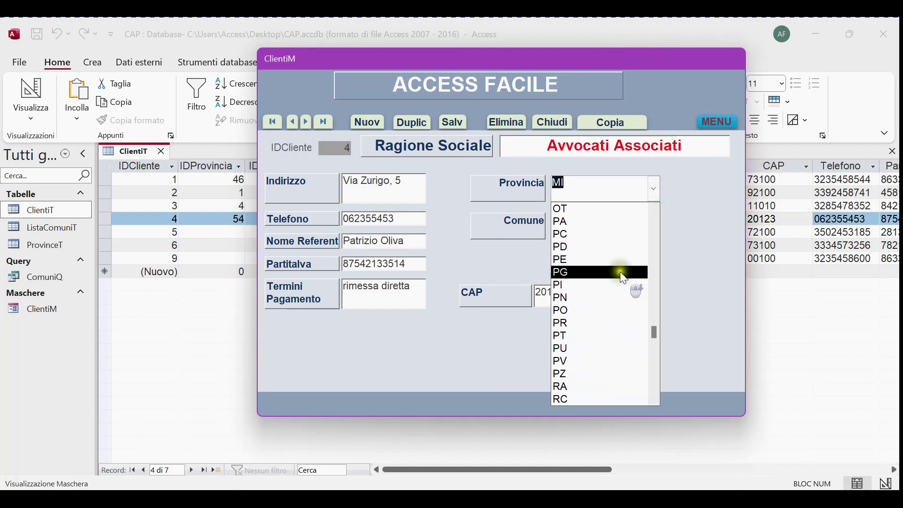
{"action": "left_click", "coordinate": [563, 373]}
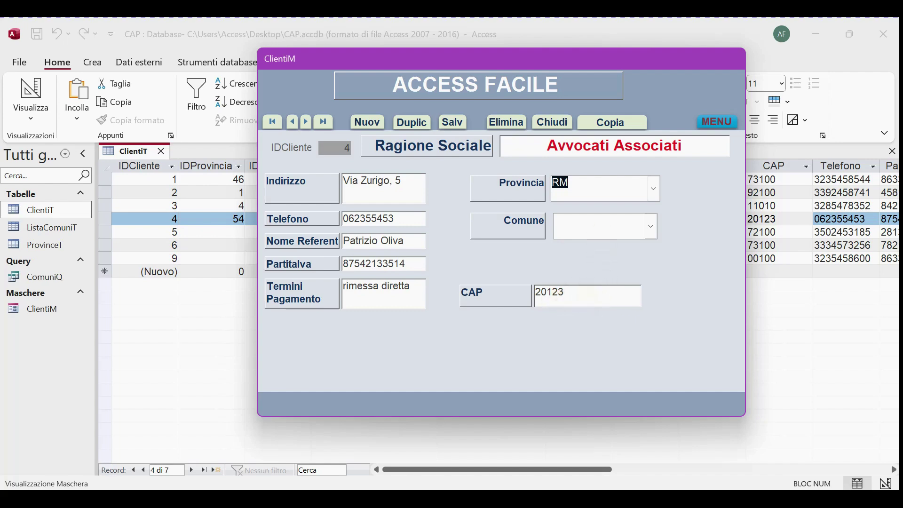
Step: Switch ClientiM to design view, close the ClientiT table and open the After Update code of the Provincia combo box
{"action": "right_click", "coordinate": [674, 263]}
{"action": "left_click", "coordinate": [701, 306]}
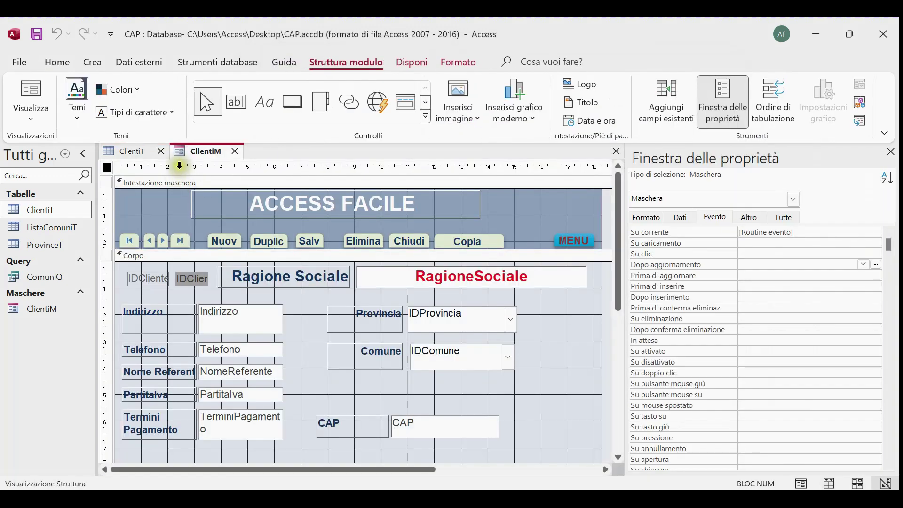
{"action": "left_click", "coordinate": [161, 151]}
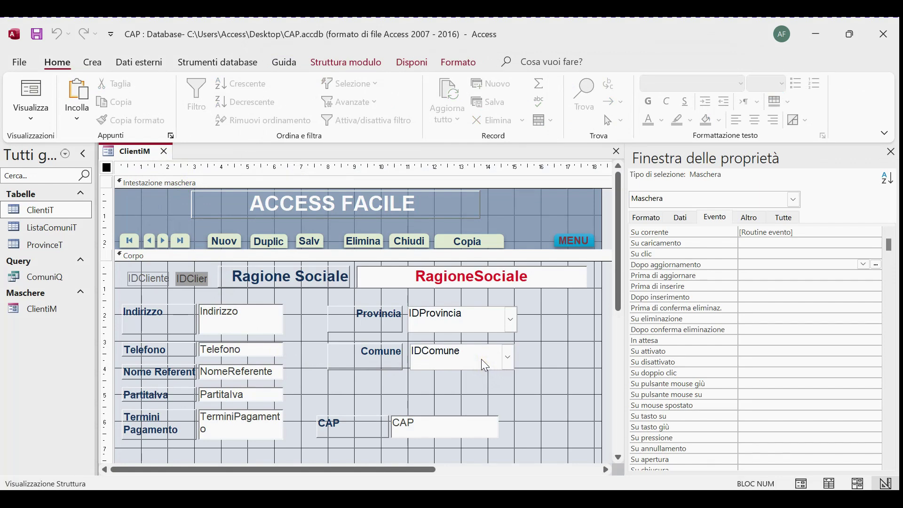
{"action": "left_click", "coordinate": [456, 314]}
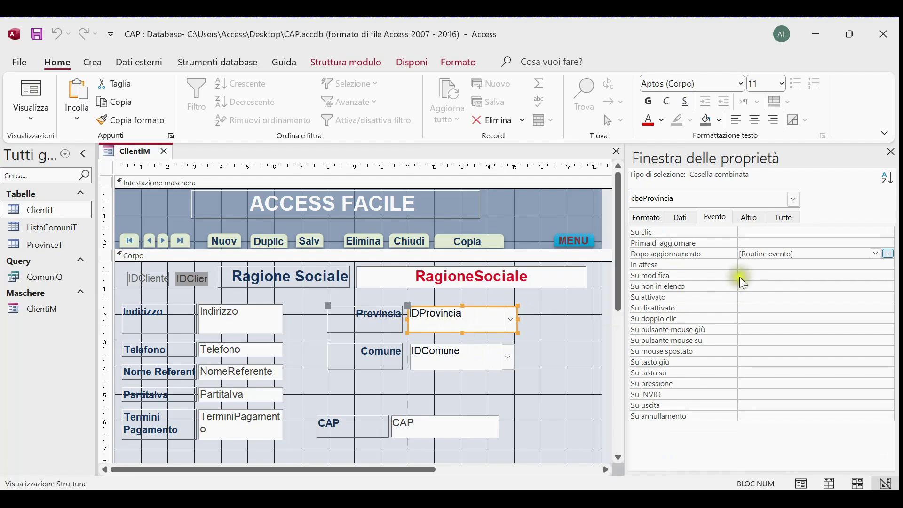
{"action": "left_click", "coordinate": [887, 254]}
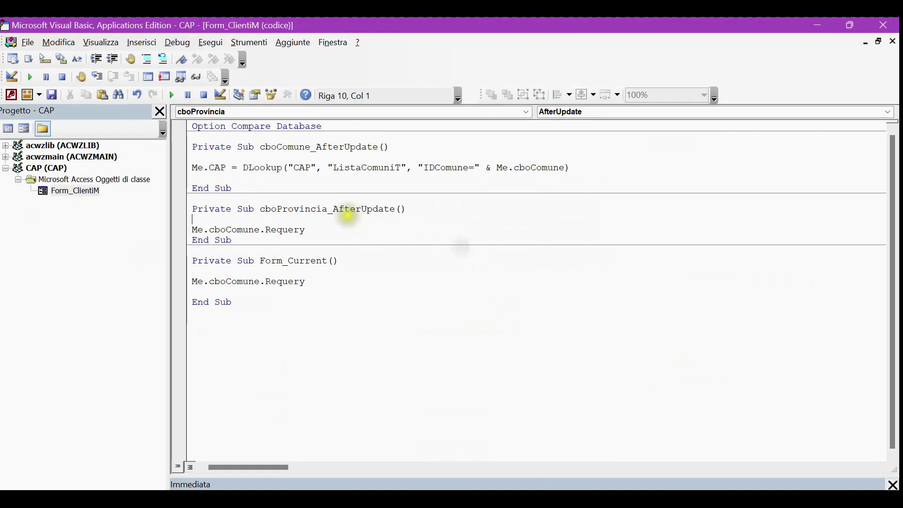
Step: Add the line Me.CAP = "" after the requery in cboProvincia_AfterUpdate
{"action": "left_click", "coordinate": [317, 231]}
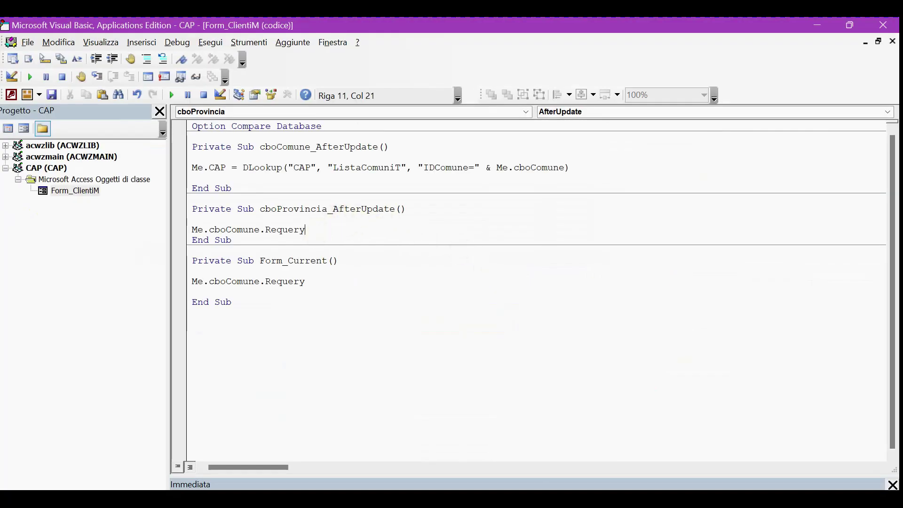
{"action": "key", "text": "Return"}
{"action": "type", "text": "me.CAP = \""}
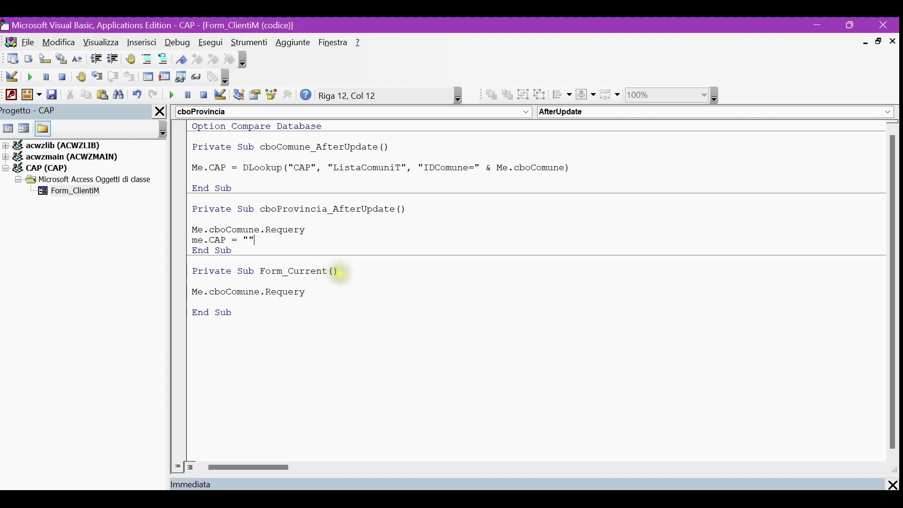
Step: Add the line Me.CAP.Requery after the cboComune requery in Form_Current
{"action": "left_click", "coordinate": [323, 292]}
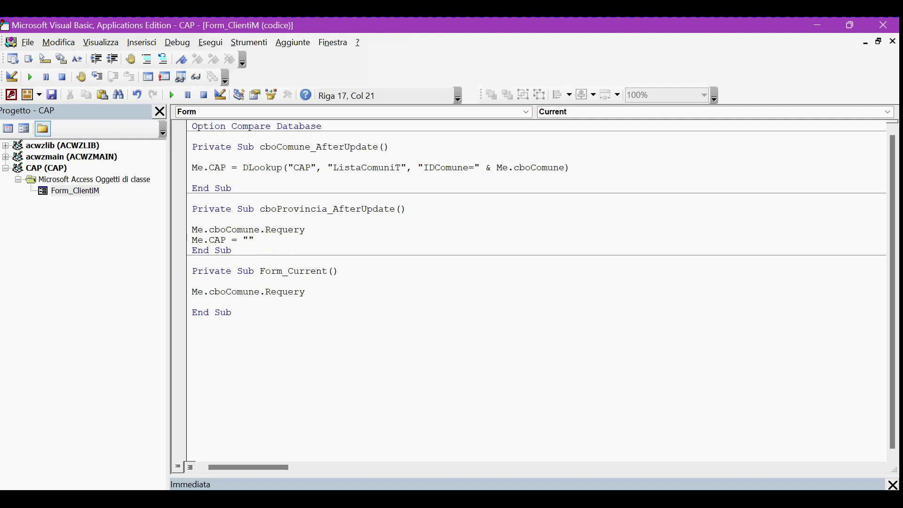
{"action": "key", "text": "Return"}
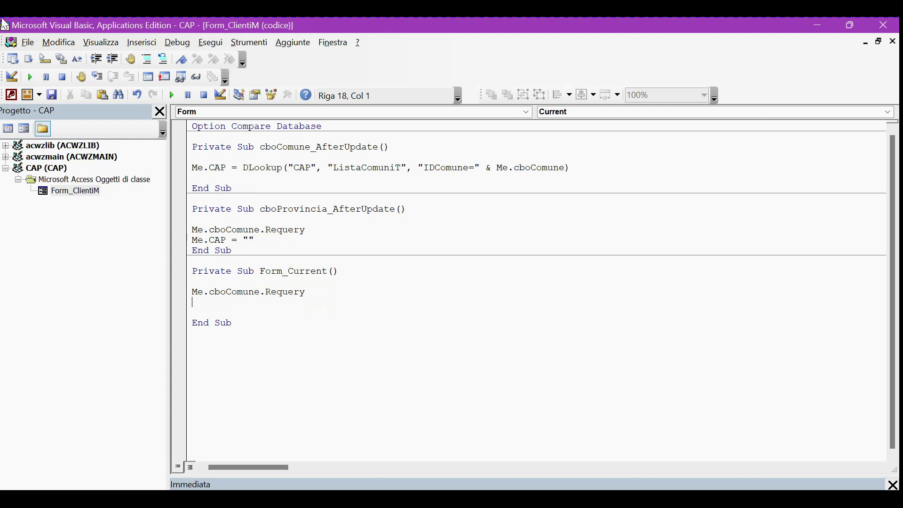
{"action": "type", "text": "me.CAP."}
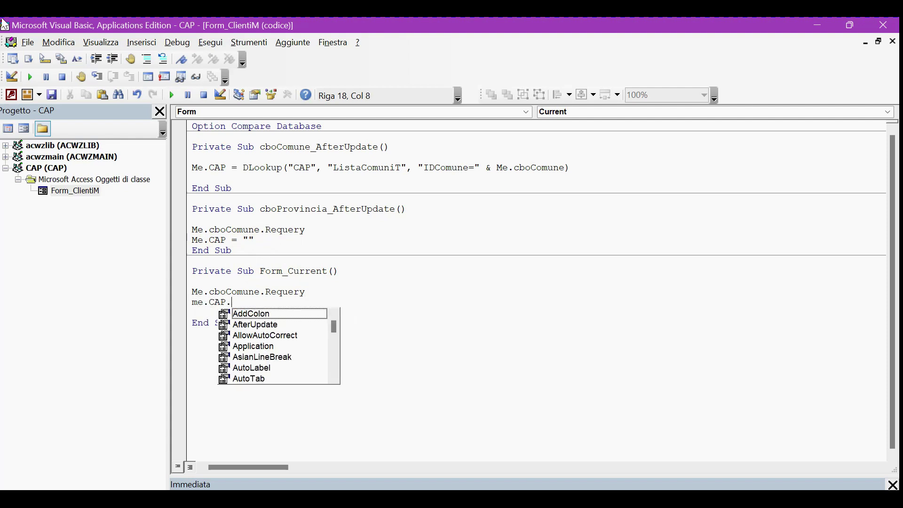
{"action": "type", "text": "req"}
{"action": "key", "text": "Tab"}
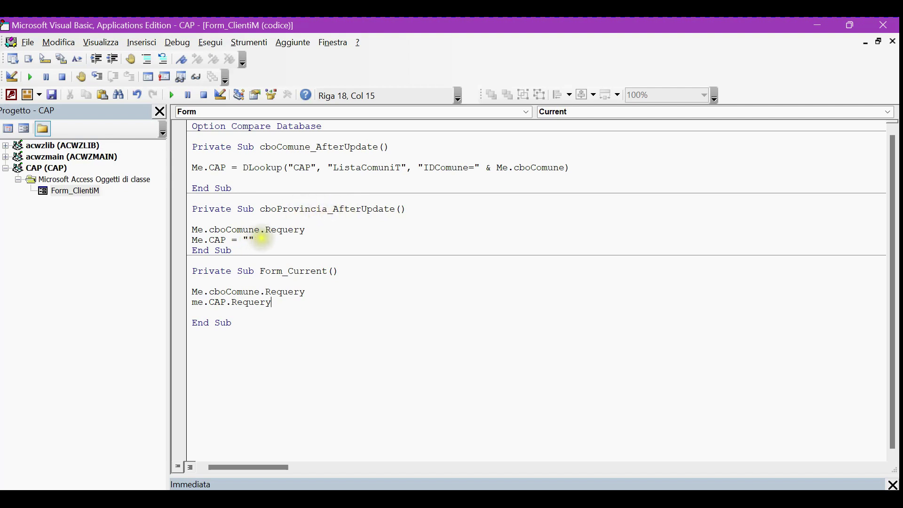
{"action": "left_click_drag", "start_coordinate": [256, 240], "coordinate": [178, 239]}
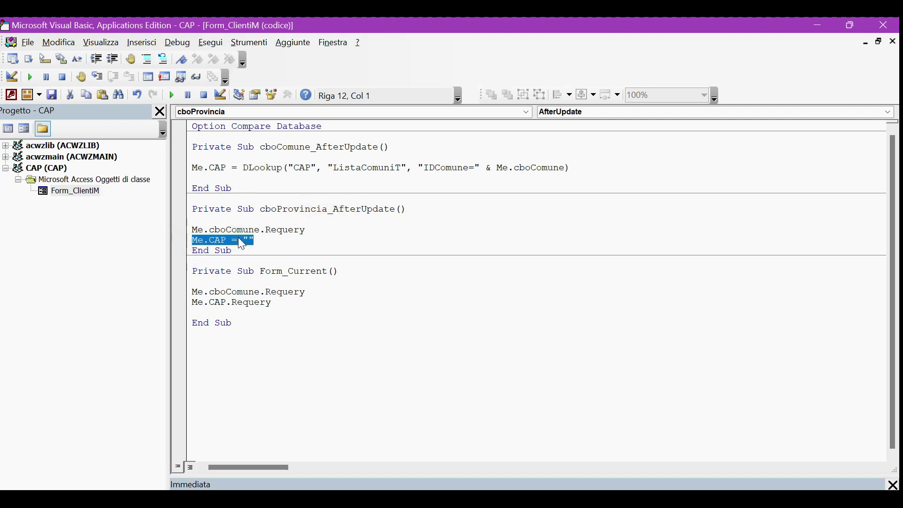
{"action": "left_click", "coordinate": [350, 279]}
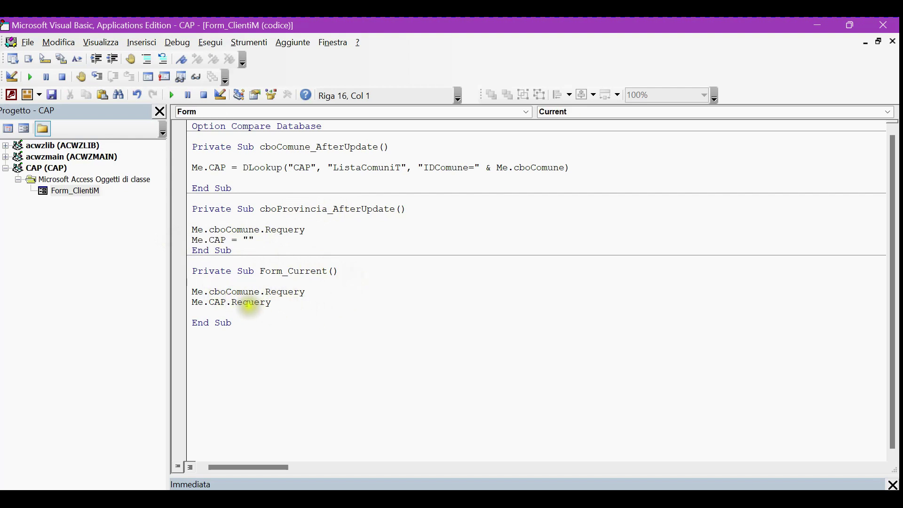
Step: Close the code editor, save the ClientiM form and display it in form view
{"action": "left_click", "coordinate": [887, 25]}
{"action": "right_click", "coordinate": [126, 151]}
{"action": "left_click", "coordinate": [140, 162]}
{"action": "right_click", "coordinate": [130, 149]}
{"action": "left_click", "coordinate": [193, 221]}
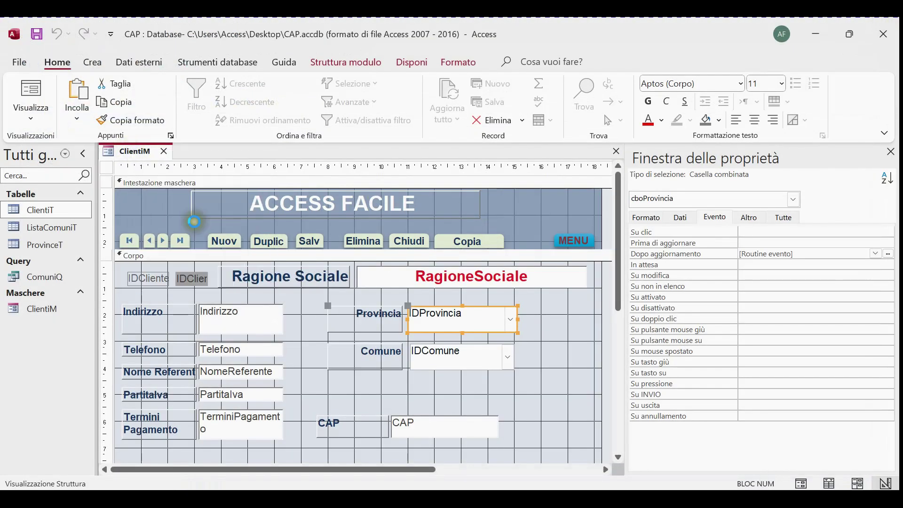
Step: Set Comune to Lequile in the first client record to test the automatic CAP
{"action": "left_click_drag", "start_coordinate": [394, 183], "coordinate": [504, 85]}
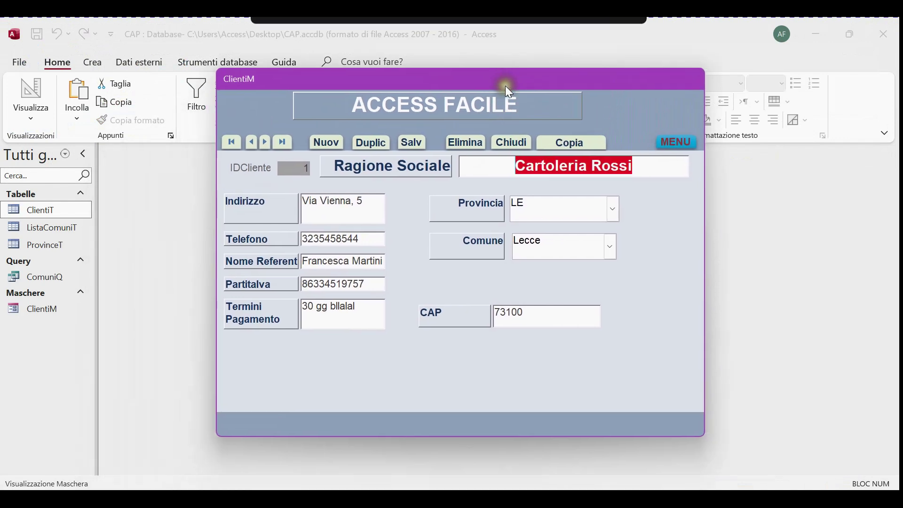
{"action": "left_click", "coordinate": [611, 247]}
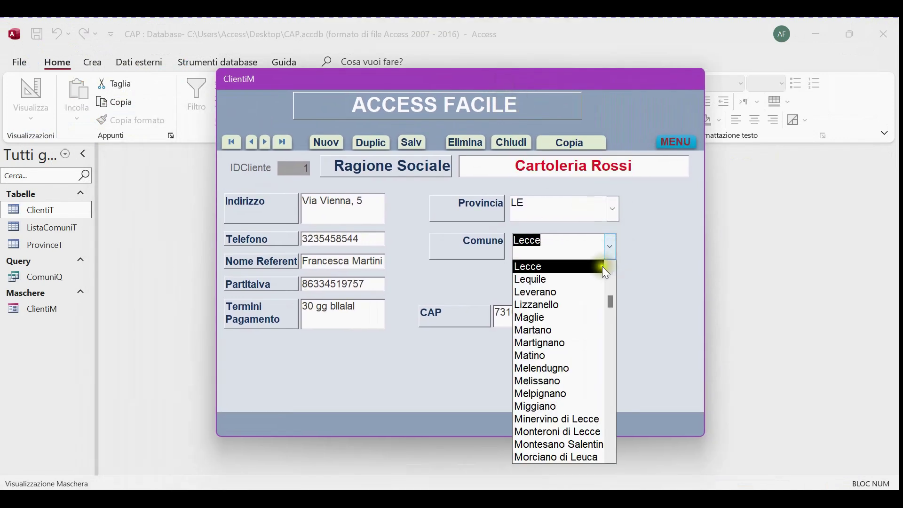
{"action": "left_click", "coordinate": [587, 275]}
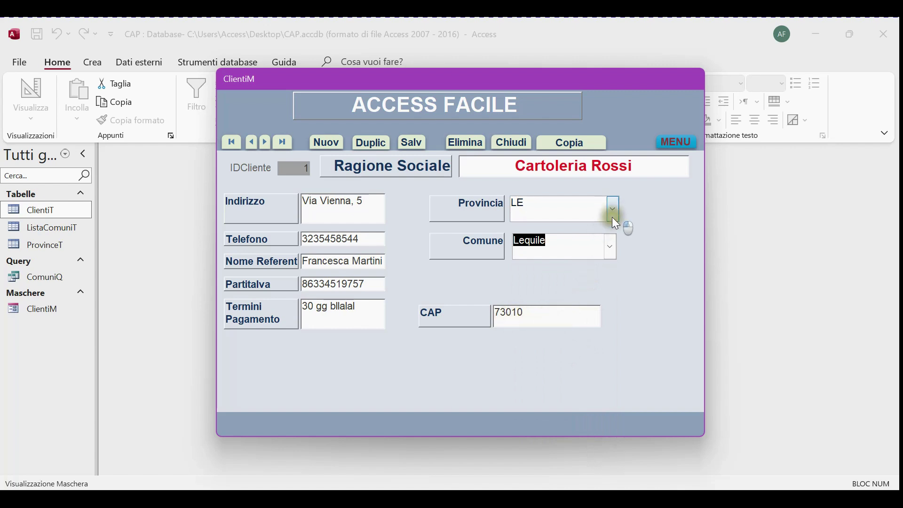
Step: Set Provincia to LI and Comune to Bibbona in the first client record
{"action": "left_click", "coordinate": [612, 217]}
{"action": "left_click", "coordinate": [597, 241]}
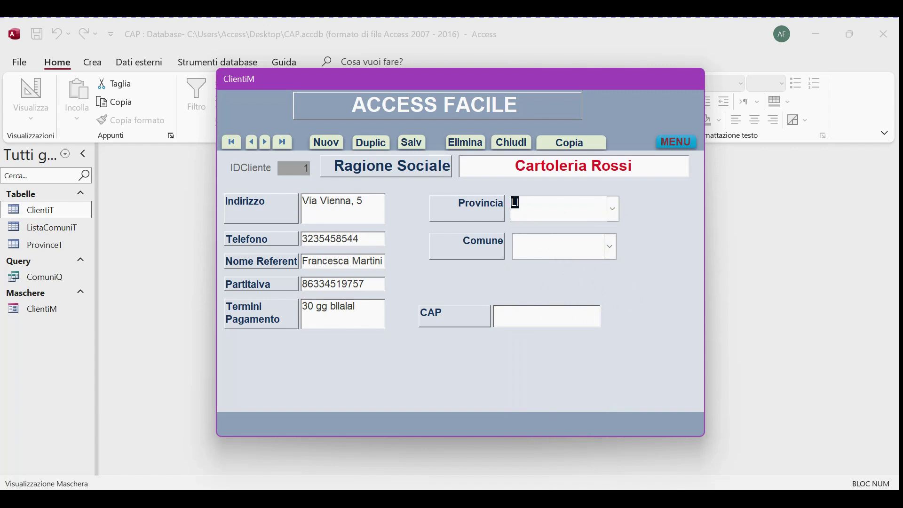
{"action": "left_click", "coordinate": [606, 258]}
{"action": "left_click", "coordinate": [571, 264]}
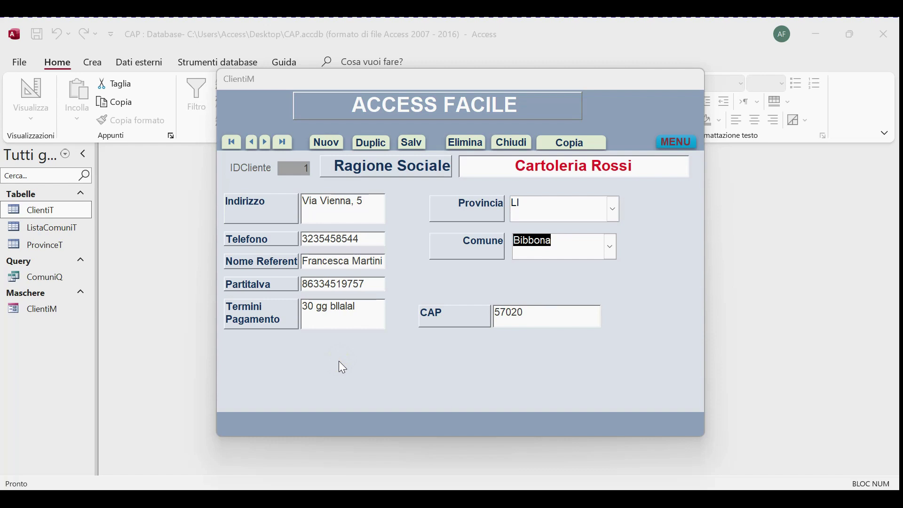
Step: Close the ClientiM form and check the first client's IDProvincia and IDComune in the ClientiT table
{"action": "right_click", "coordinate": [666, 89]}
{"action": "left_click", "coordinate": [689, 109]}
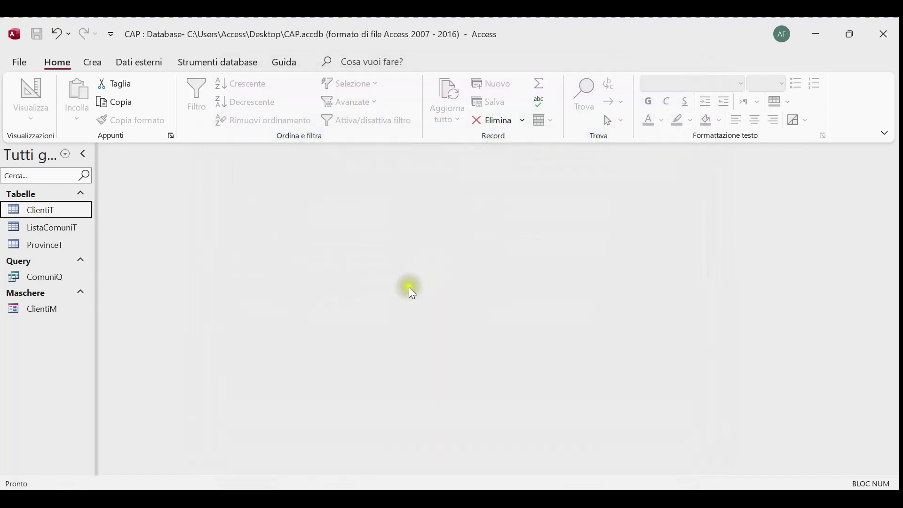
{"action": "double_click", "coordinate": [74, 214]}
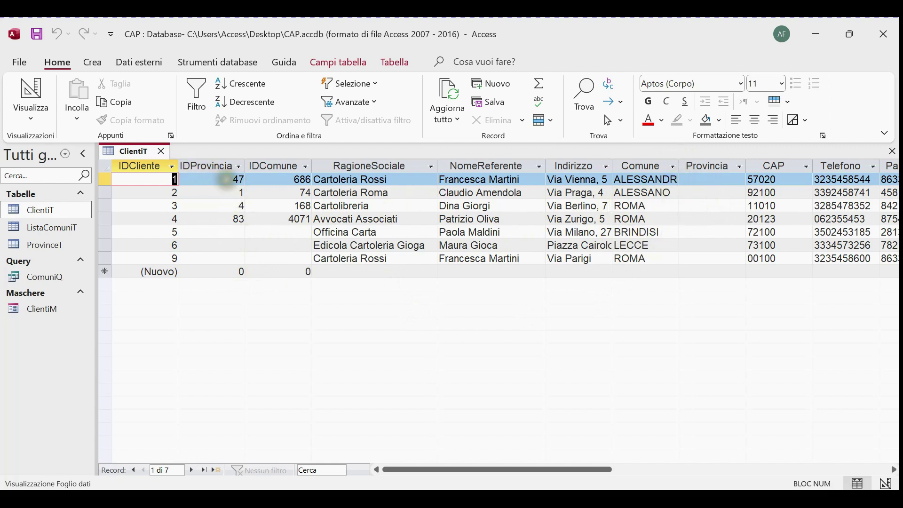
{"action": "left_click", "coordinate": [227, 179]}
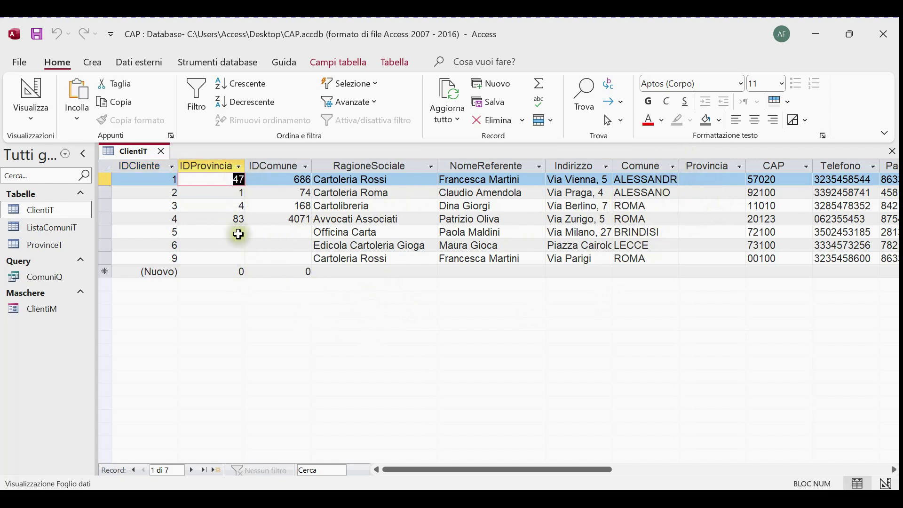
{"action": "left_click", "coordinate": [162, 156]}
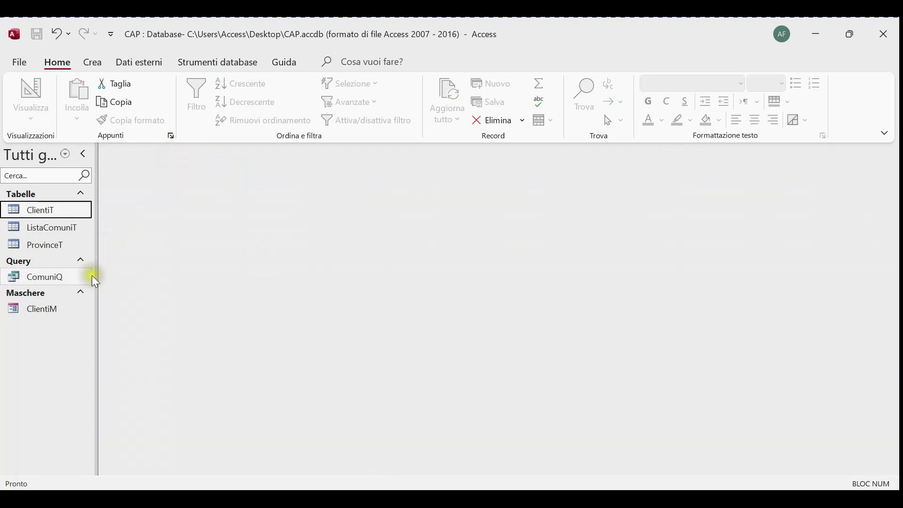
Step: Start a new record in the ClientiM form with Ragione Sociale "Tal dei tali" and Indirizzo "bla bla"
{"action": "double_click", "coordinate": [44, 309]}
{"action": "left_click_drag", "start_coordinate": [353, 175], "coordinate": [450, 107]}
{"action": "left_click", "coordinate": [322, 174]}
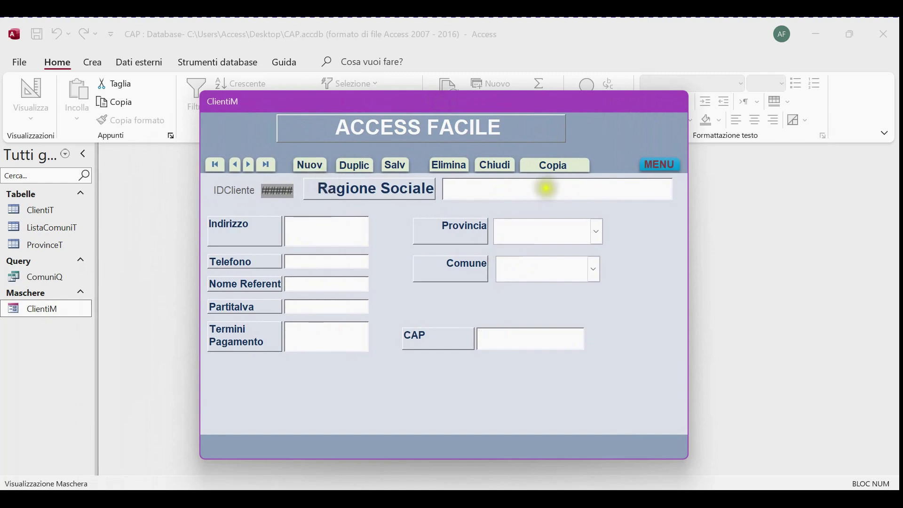
{"action": "type", "text": "Tal dei tali"}
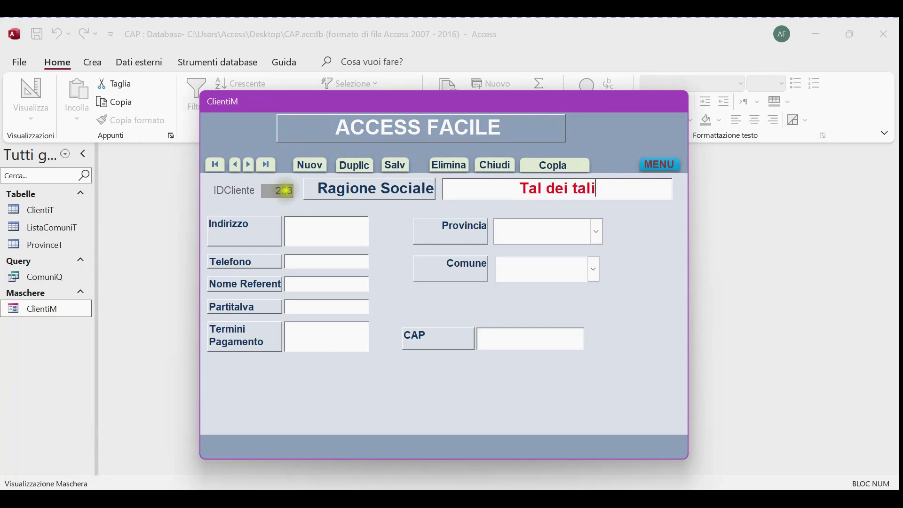
{"action": "left_click", "coordinate": [344, 219]}
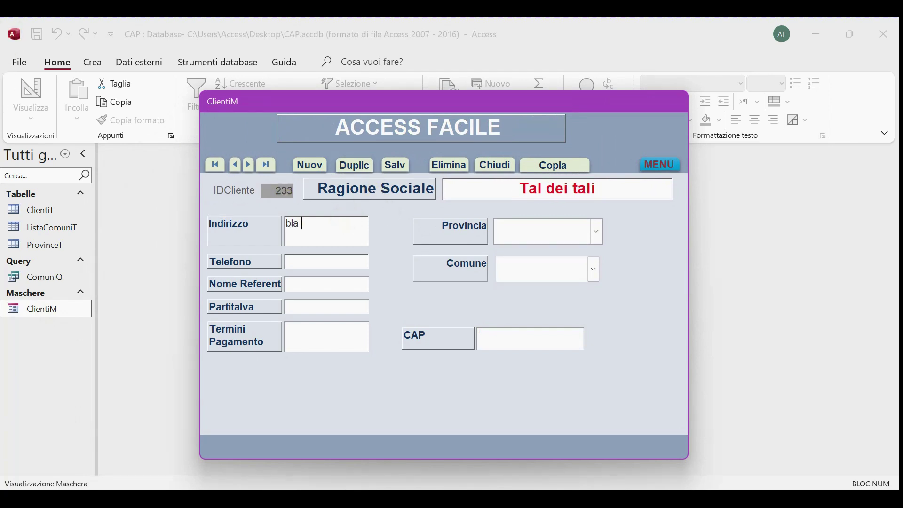
Step: Set Provincia to AL and Comune to Acqui Terme in the new client record and save it
{"action": "left_click", "coordinate": [581, 227]}
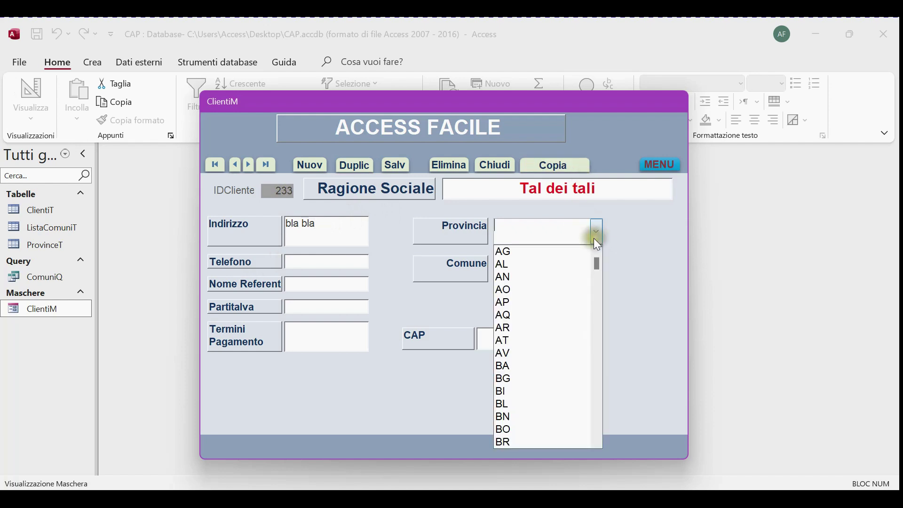
{"action": "left_click", "coordinate": [567, 263]}
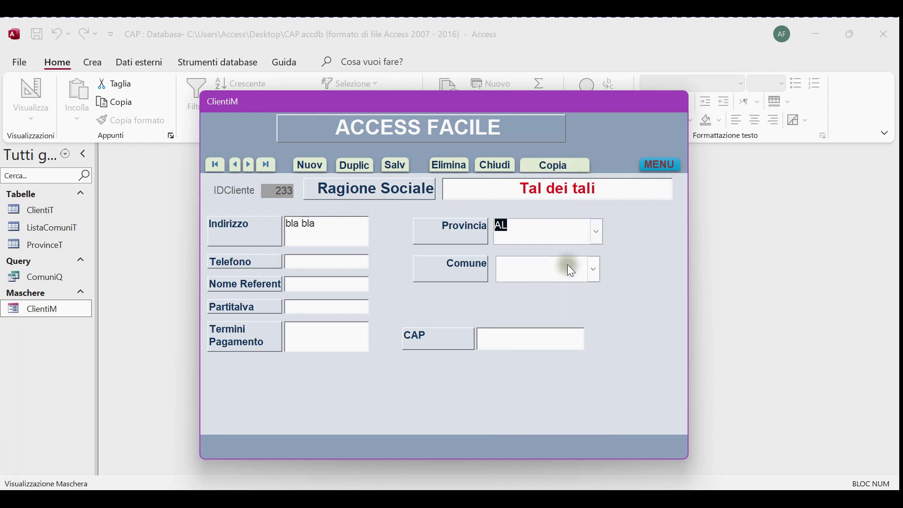
{"action": "left_click", "coordinate": [590, 279]}
{"action": "left_click", "coordinate": [578, 289]}
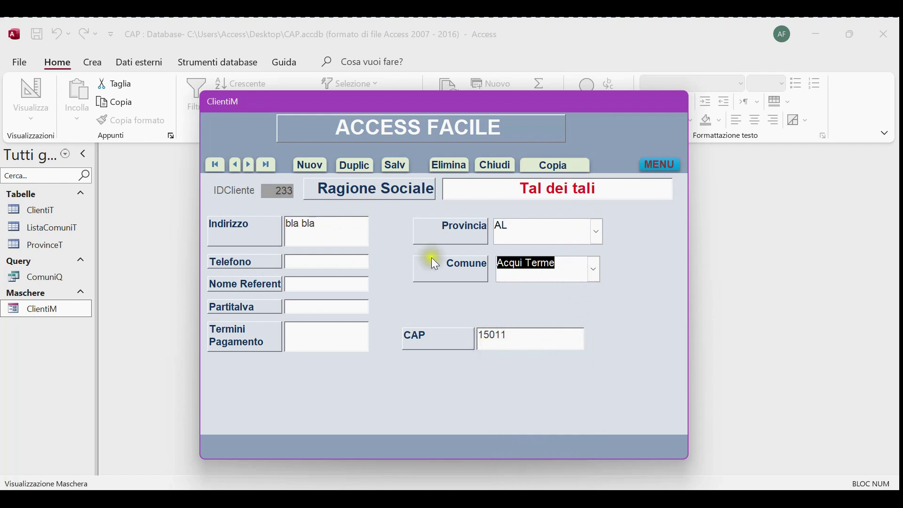
{"action": "left_click", "coordinate": [396, 169]}
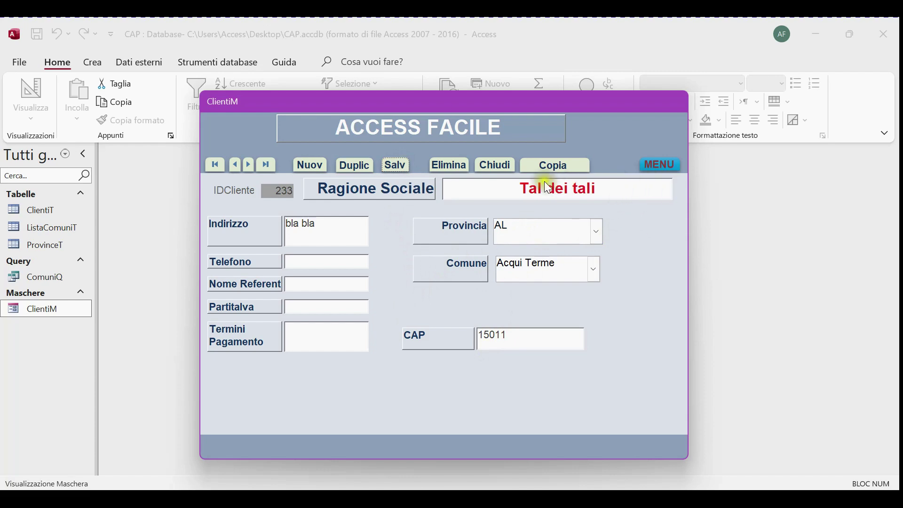
Step: Close the form and examine the new client's stored IDs, Comune and CAP in the ClientiT table
{"action": "left_click", "coordinate": [496, 166]}
{"action": "double_click", "coordinate": [29, 211]}
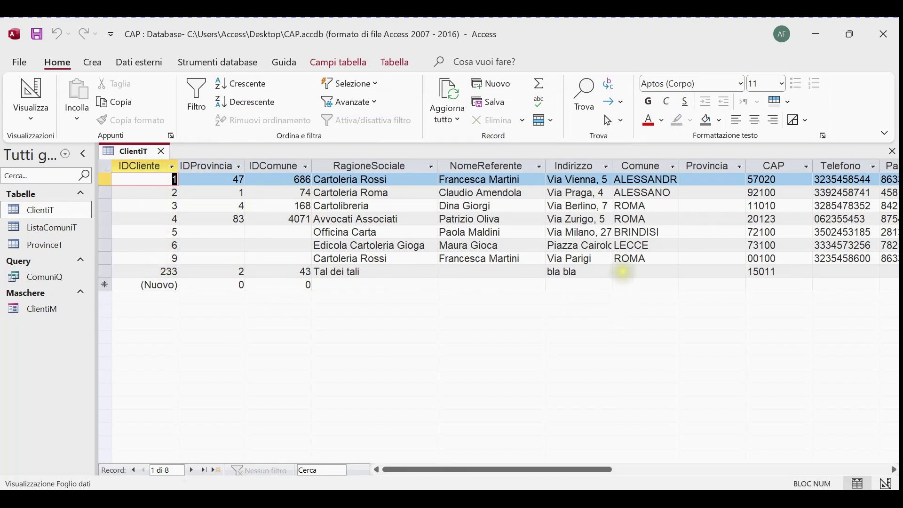
{"action": "left_click", "coordinate": [623, 272]}
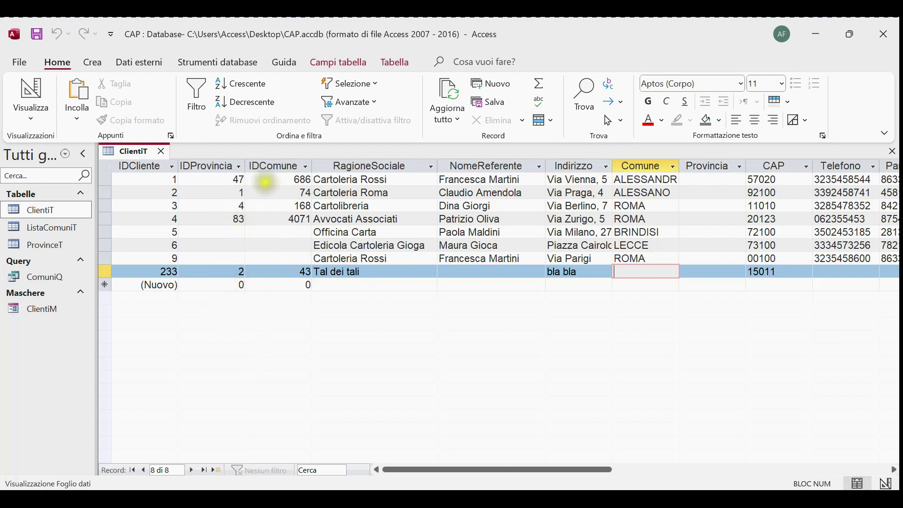
Step: Clear the IDProvincia values of the first four clients in the ClientiT table
{"action": "left_click", "coordinate": [235, 179]}
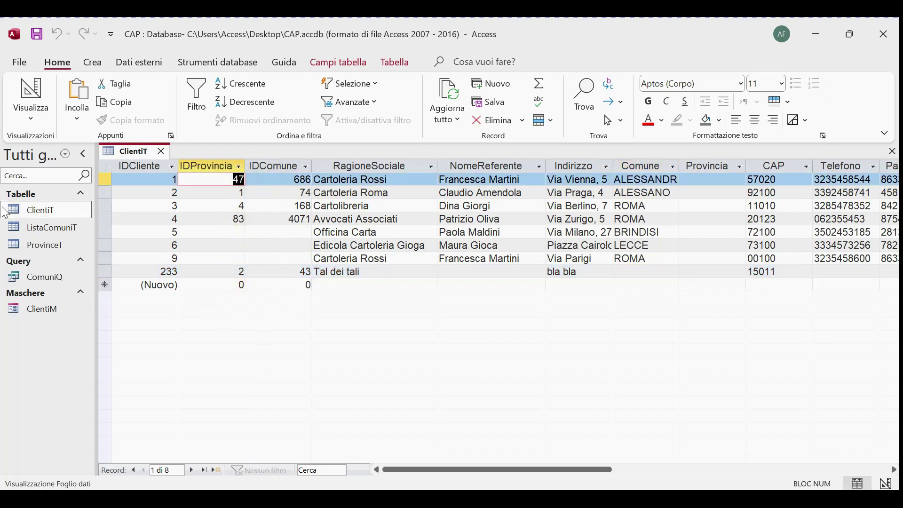
{"action": "key", "text": "Delete"}
{"action": "key", "text": "Down"}
{"action": "key", "text": "Delete"}
{"action": "key", "text": "Down"}
{"action": "key", "text": "Delete"}
{"action": "key", "text": "Down"}
{"action": "key", "text": "Delete"}
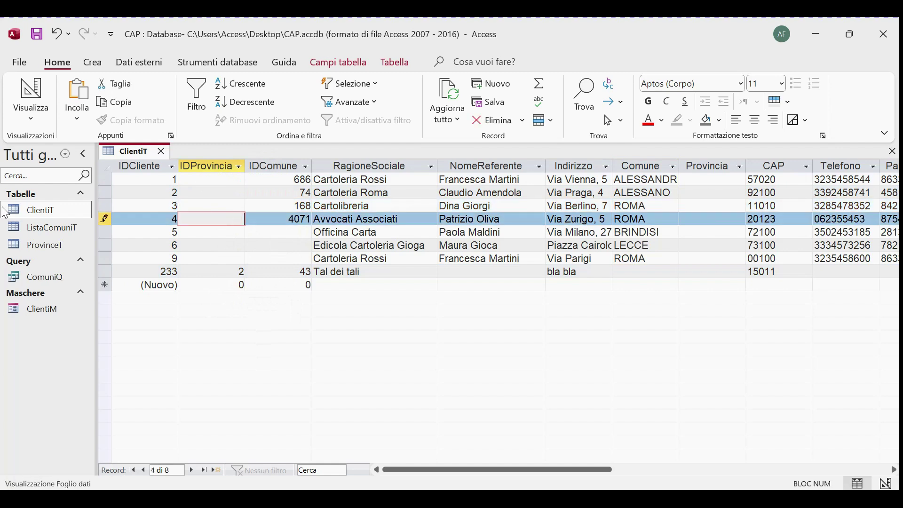
Step: Clear the IDComune values of the first four clients and close the ClientiT table
{"action": "key", "text": "Tab"}
{"action": "key", "text": "Delete"}
{"action": "key", "text": "Up"}
{"action": "key", "text": "Delete"}
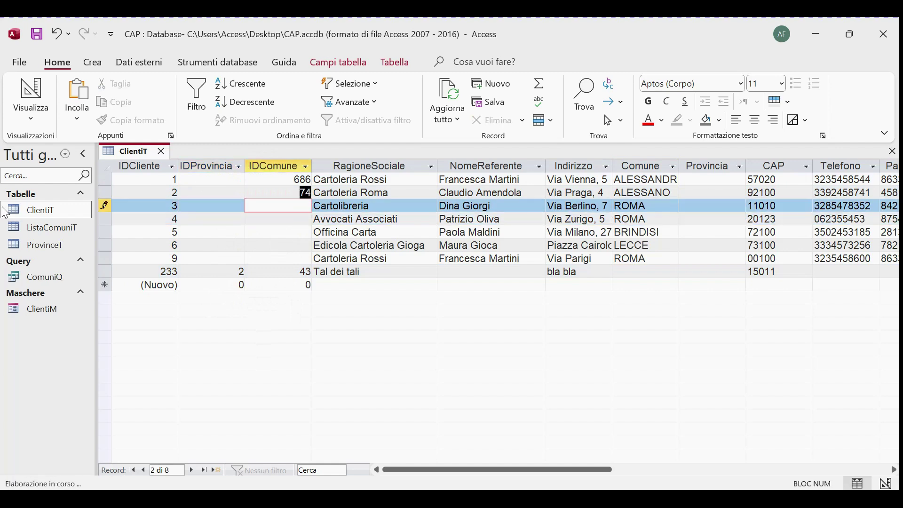
{"action": "key", "text": "Up"}
{"action": "key", "text": "Delete"}
{"action": "key", "text": "Up"}
{"action": "key", "text": "Delete"}
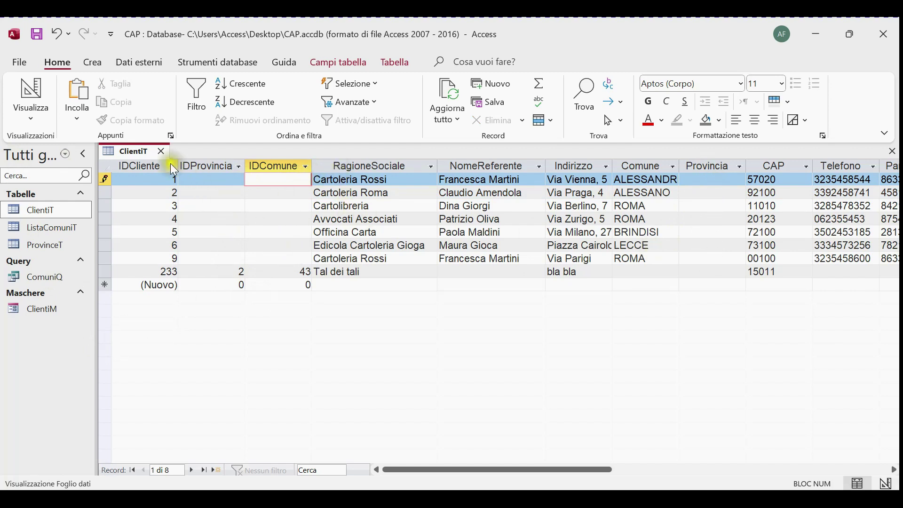
{"action": "left_click", "coordinate": [160, 151]}
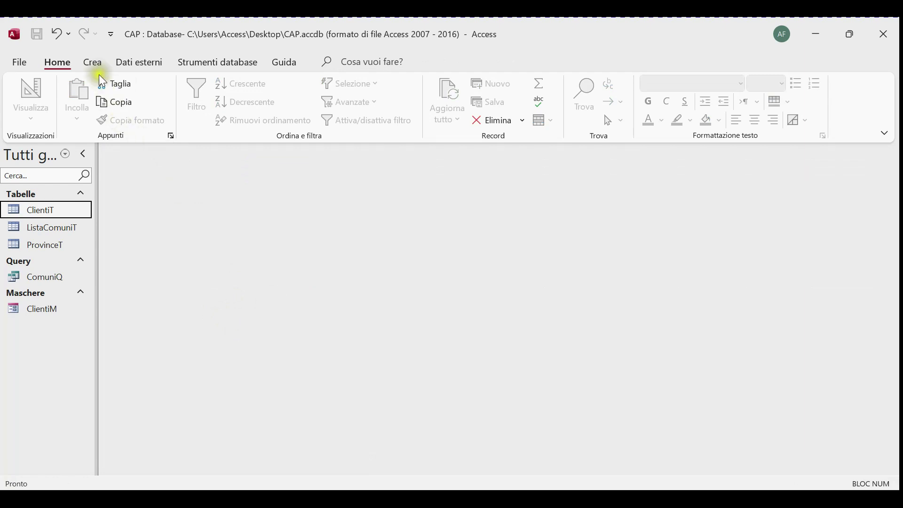
Step: Create a new query in design view and add the ClientiT and ListaComuniT tables
{"action": "left_click", "coordinate": [94, 62]}
{"action": "left_click", "coordinate": [302, 105]}
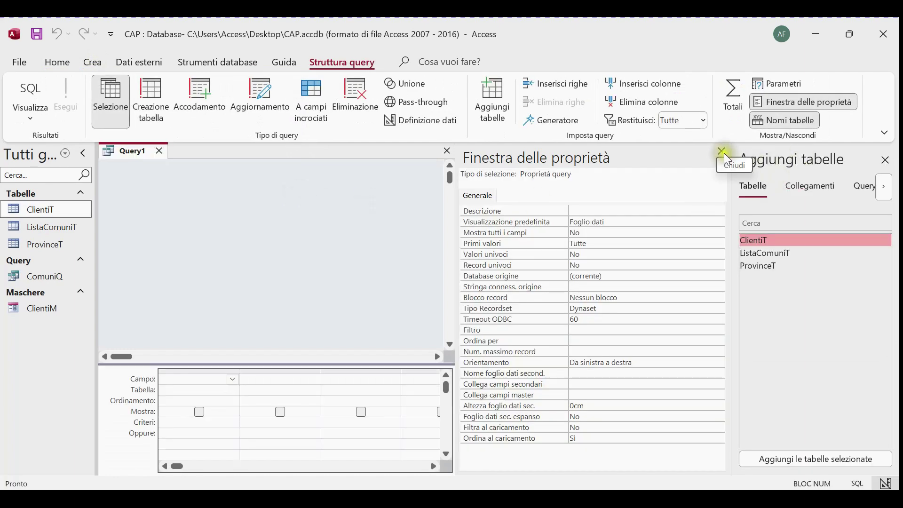
{"action": "left_click", "coordinate": [722, 151]}
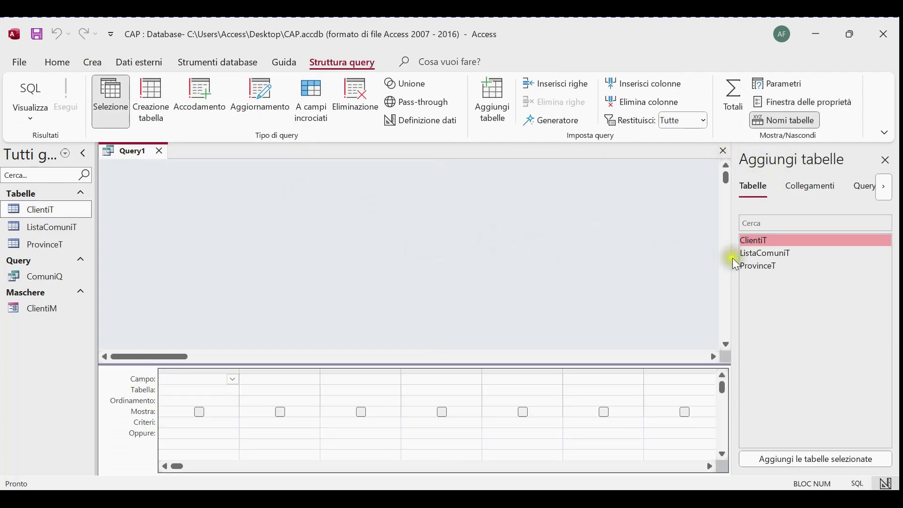
{"action": "double_click", "coordinate": [765, 238]}
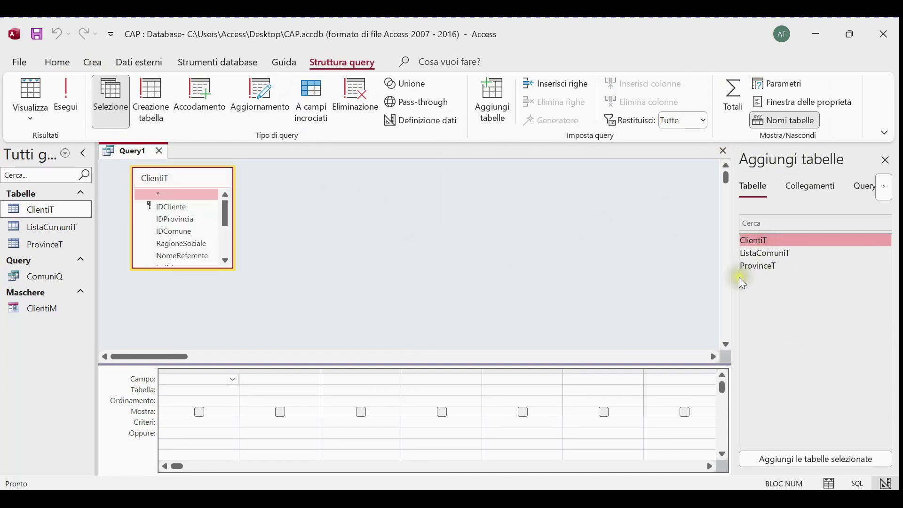
{"action": "double_click", "coordinate": [768, 253]}
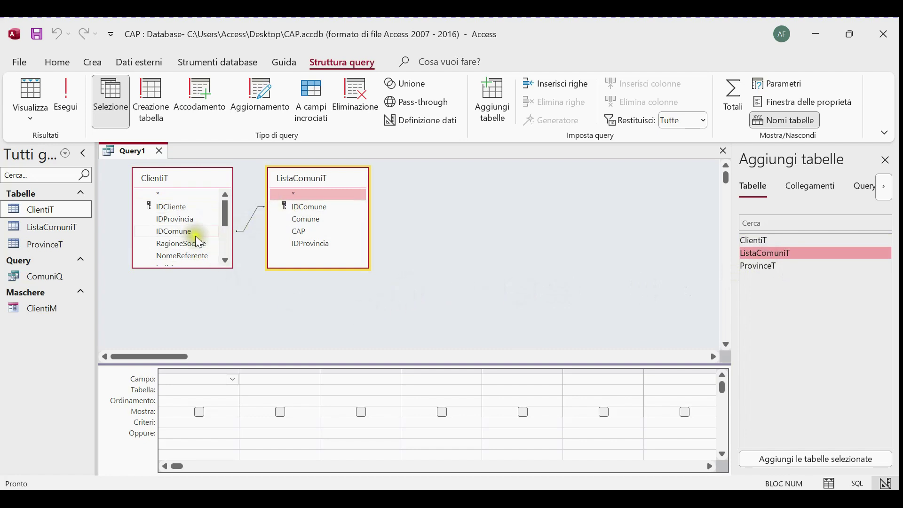
Step: Replace the IDComune join between ClientiT and ListaComuniT with a join on their Comune fields
{"action": "left_click", "coordinate": [247, 225]}
{"action": "key", "text": "Delete"}
{"action": "scroll", "coordinate": [196, 230], "scroll_direction": "down", "scroll_amount": 1}
{"action": "left_click_drag", "start_coordinate": [197, 245], "coordinate": [280, 219]}
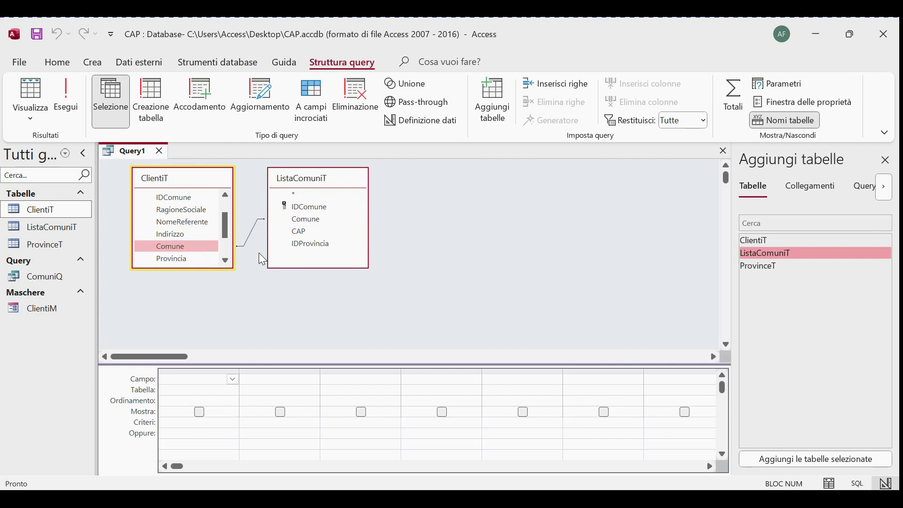
{"action": "left_click_drag", "start_coordinate": [221, 268], "coordinate": [222, 268]}
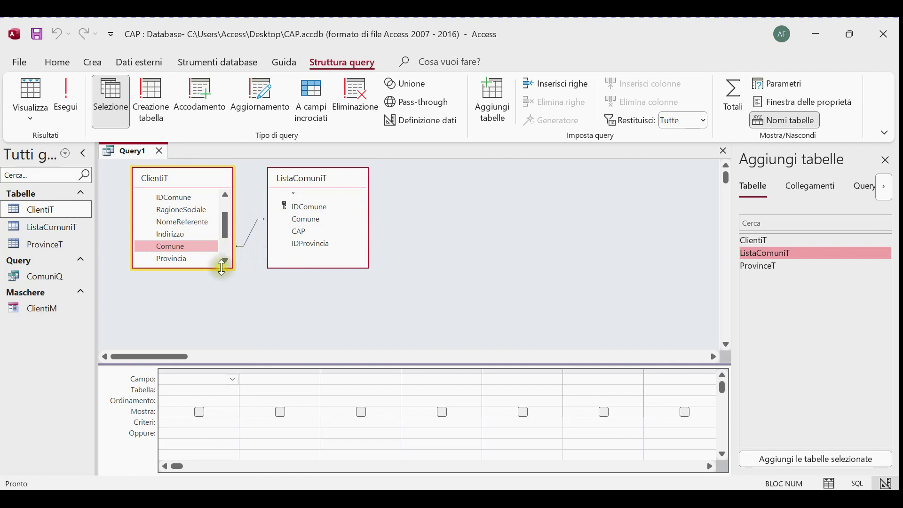
Step: Add the IDComune field of ClientiT to the query grid and turn the query into an update query
{"action": "left_click", "coordinate": [184, 199]}
{"action": "left_click_drag", "start_coordinate": [183, 198], "coordinate": [198, 379]}
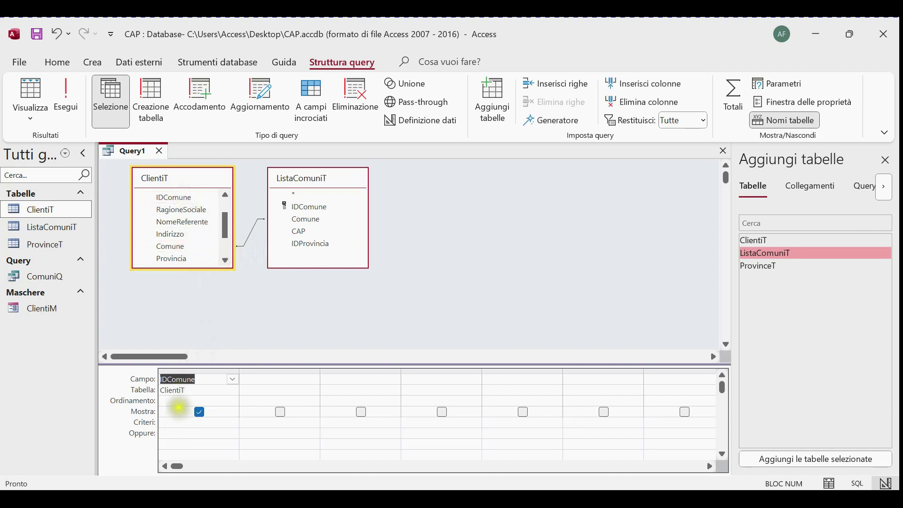
{"action": "left_click", "coordinate": [262, 101]}
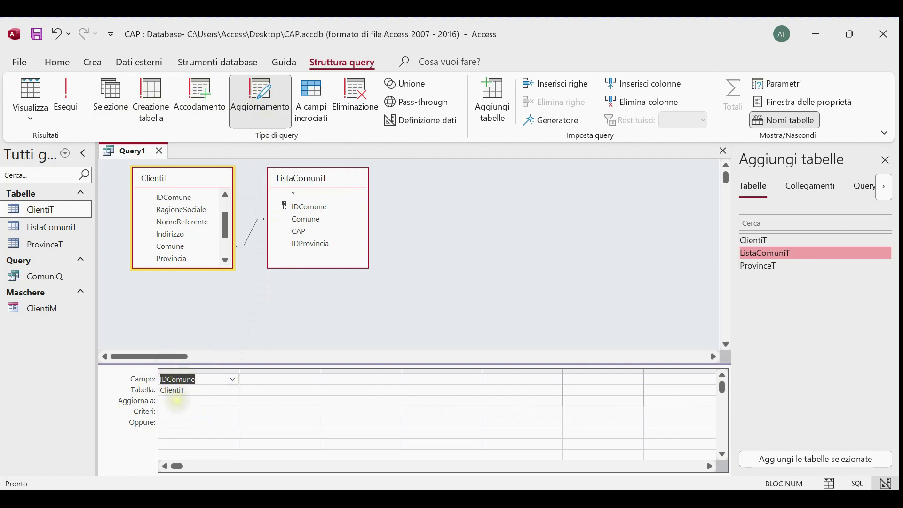
Step: Set the IDComune field to update to [ListaComuniT].[IDComune]
{"action": "left_click", "coordinate": [185, 401]}
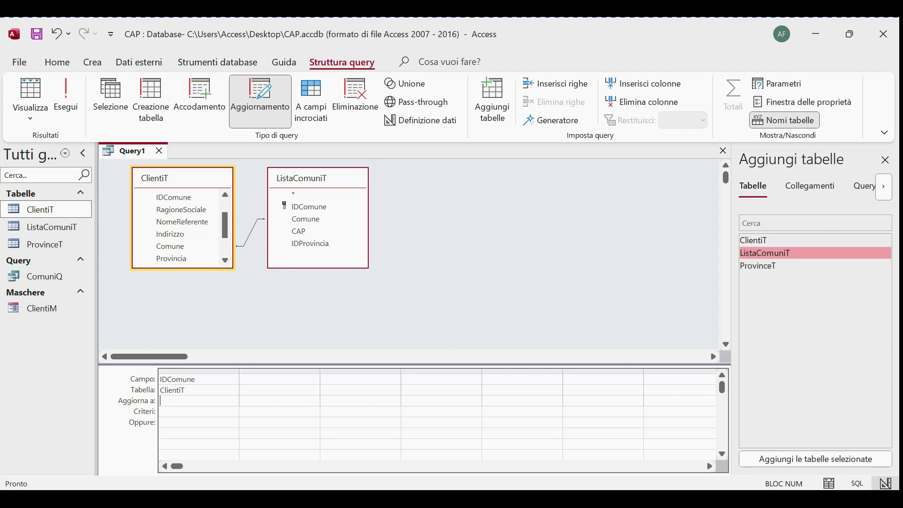
{"action": "type", "text": "List"}
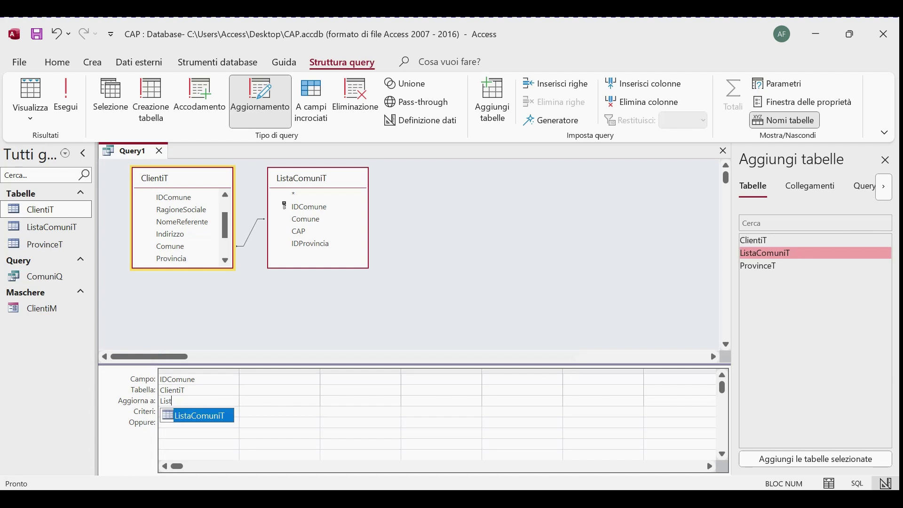
{"action": "key", "text": "Tab"}
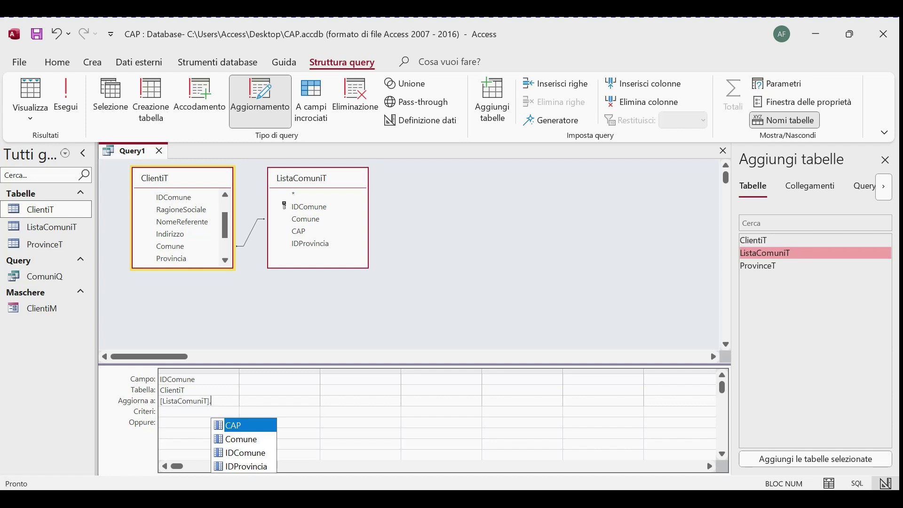
{"action": "key", "text": "Down"}
{"action": "key", "text": "Down"}
{"action": "key", "text": "Tab"}
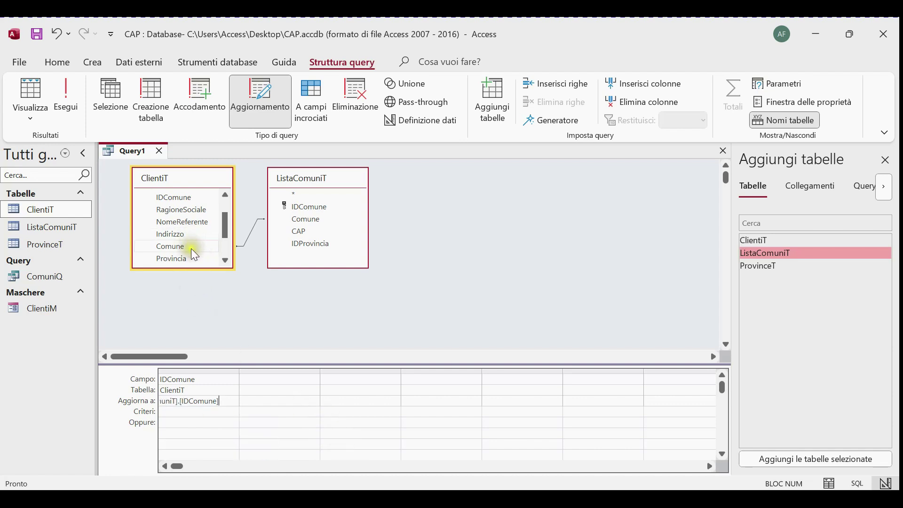
{"action": "left_click", "coordinate": [301, 223]}
{"action": "left_click", "coordinate": [301, 206]}
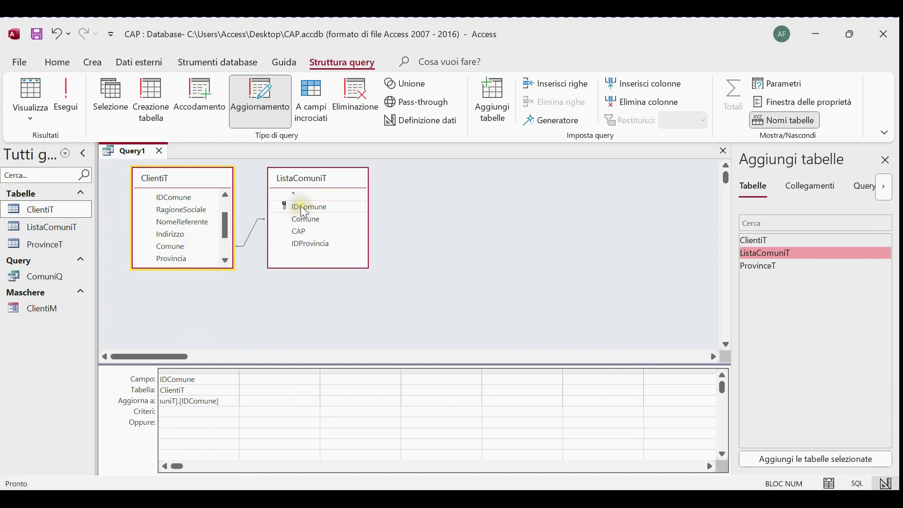
{"action": "left_click", "coordinate": [189, 200]}
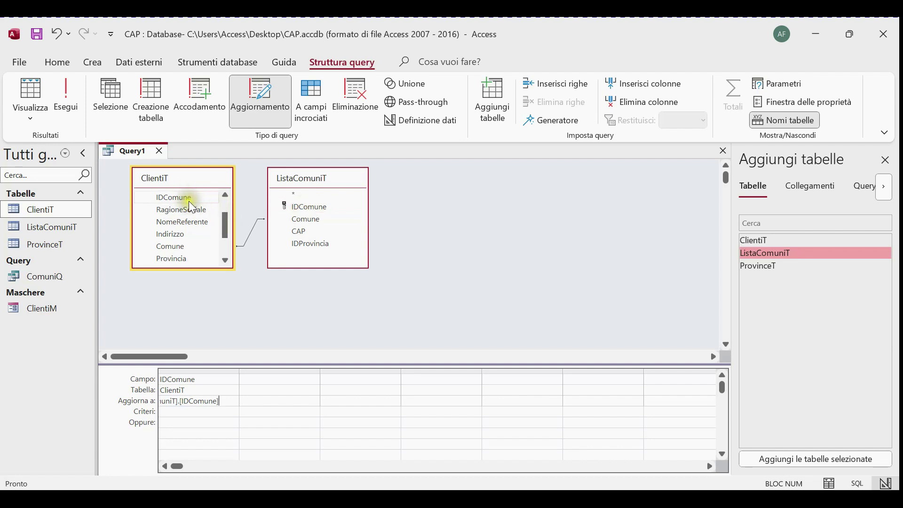
{"action": "left_click", "coordinate": [195, 251]}
{"action": "left_click", "coordinate": [168, 307]}
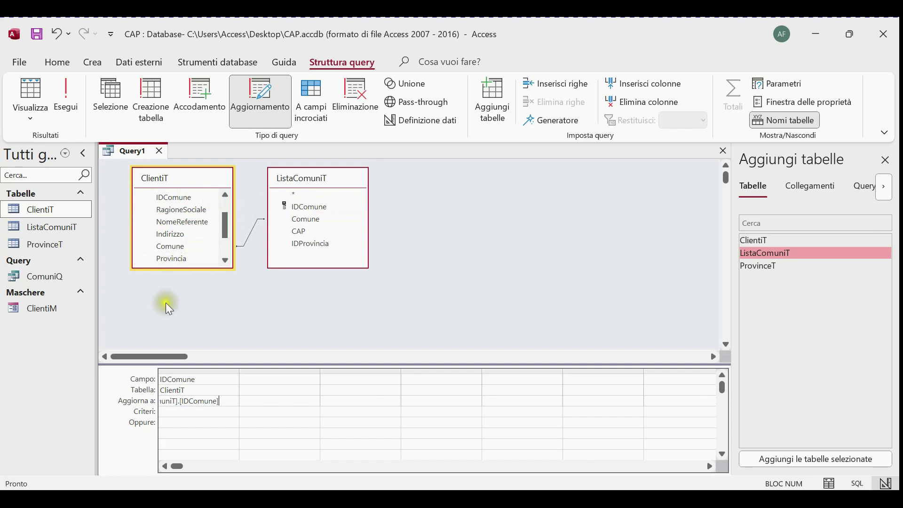
Step: Run the update query and accept the row updates to fill IDComune in ClientiT
{"action": "left_click", "coordinate": [67, 92]}
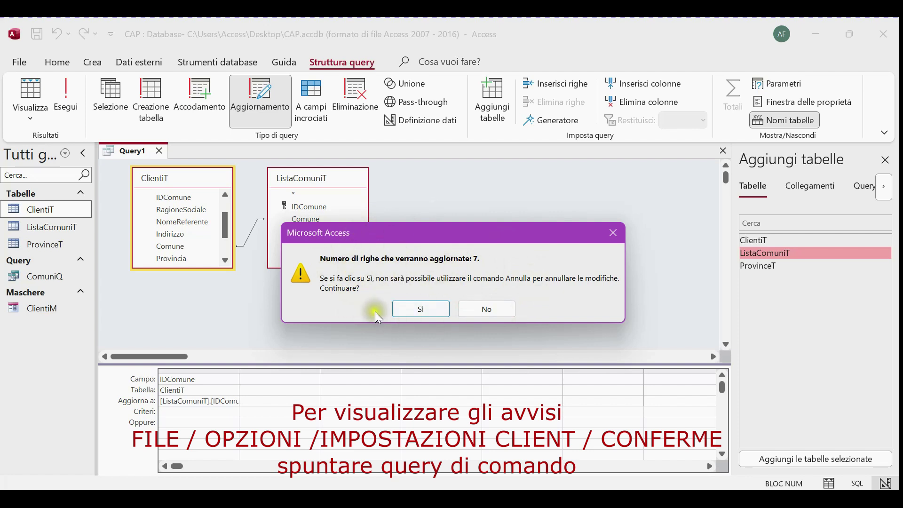
{"action": "left_click", "coordinate": [412, 319]}
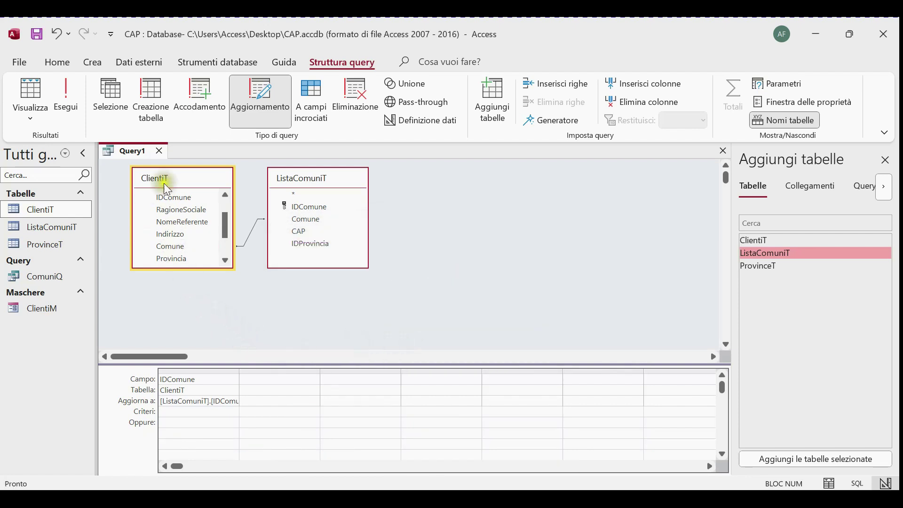
Step: Check the IDComune values in the ClientiT table, and close the table and Query1 without saving the query
{"action": "double_click", "coordinate": [48, 214]}
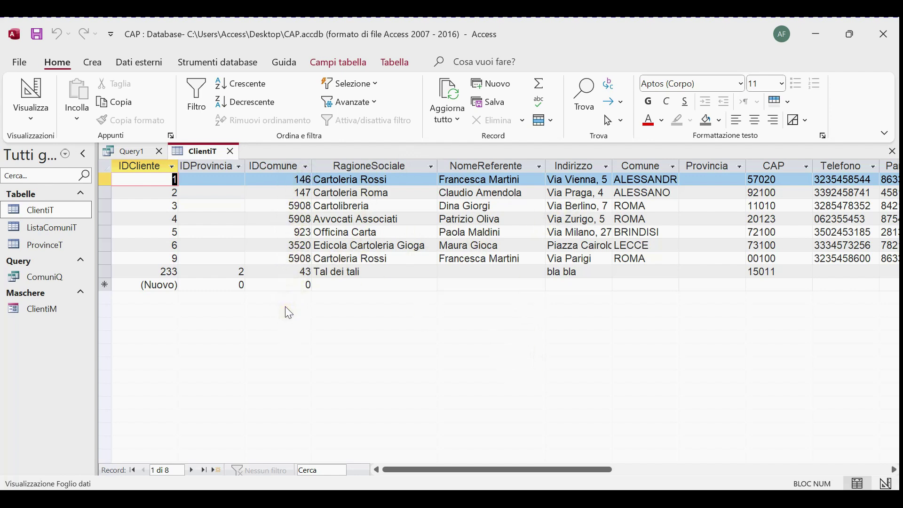
{"action": "left_click", "coordinate": [230, 151]}
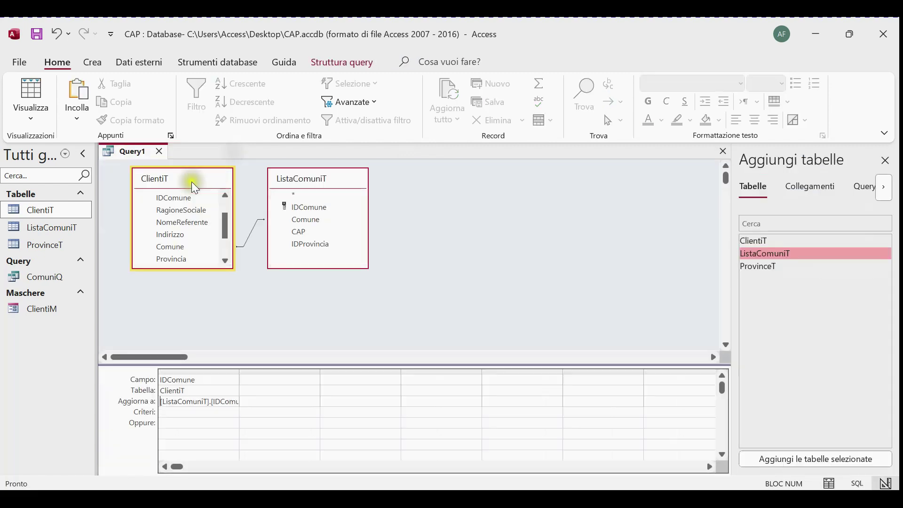
{"action": "left_click", "coordinate": [159, 151]}
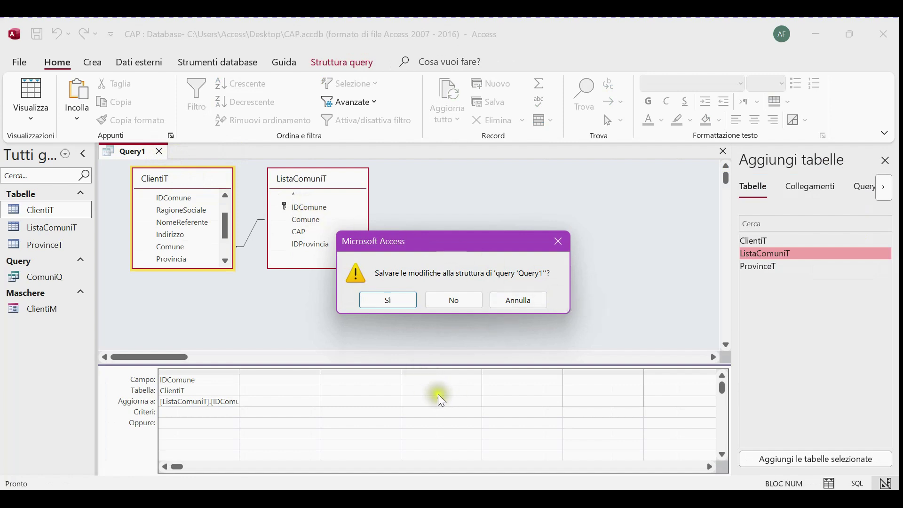
{"action": "left_click", "coordinate": [447, 306]}
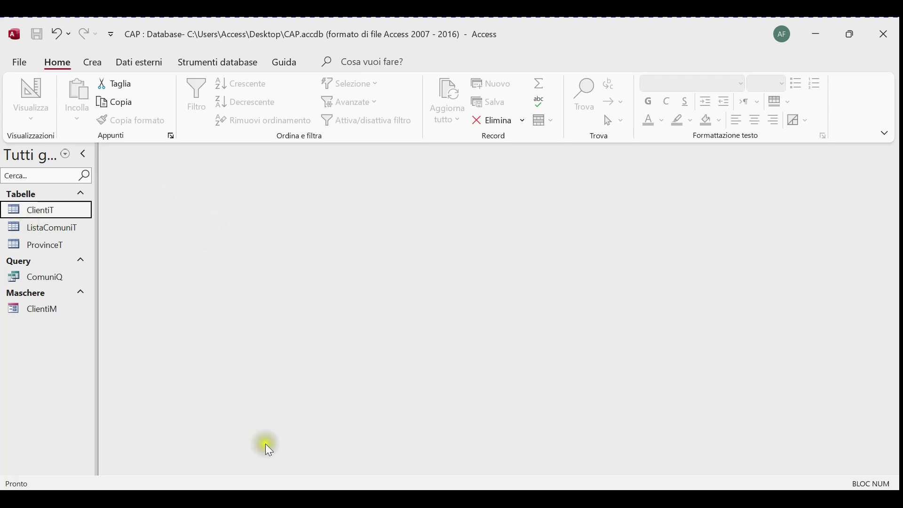
Step: Review the ClientiT table, close it, and create a new design query containing ClientiT and ListaComuniT
{"action": "double_click", "coordinate": [58, 209]}
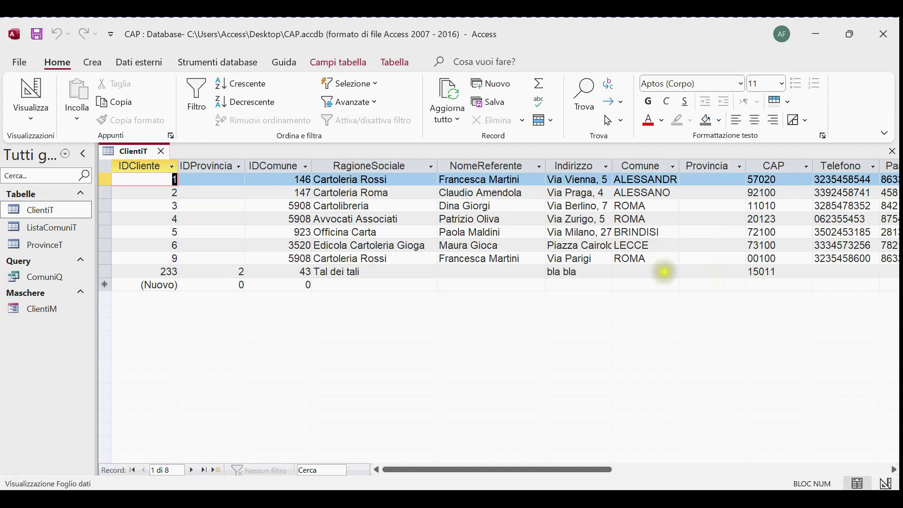
{"action": "left_click", "coordinate": [92, 62]}
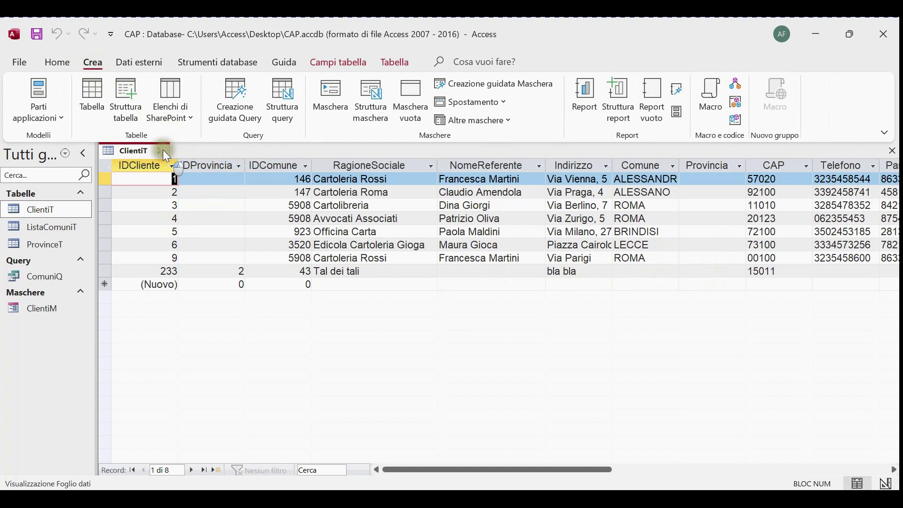
{"action": "left_click", "coordinate": [163, 151]}
{"action": "left_click", "coordinate": [289, 94]}
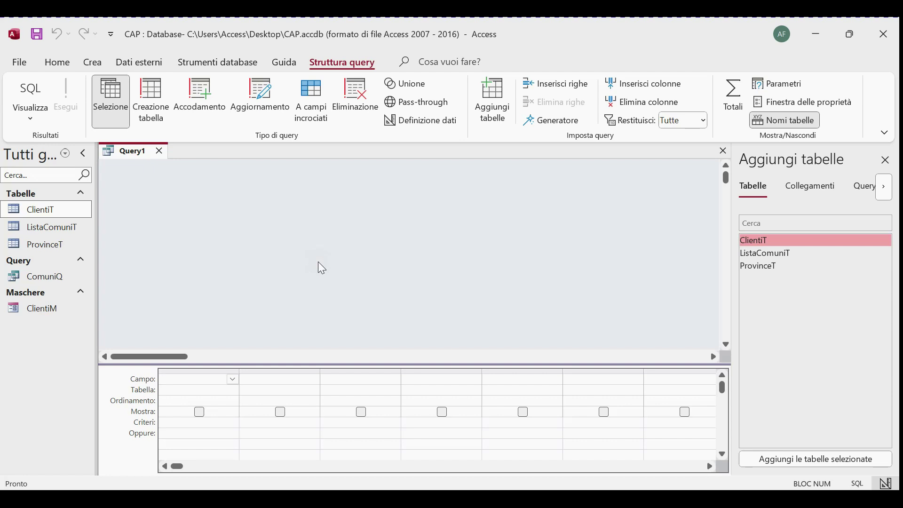
{"action": "double_click", "coordinate": [765, 241]}
{"action": "double_click", "coordinate": [770, 254]}
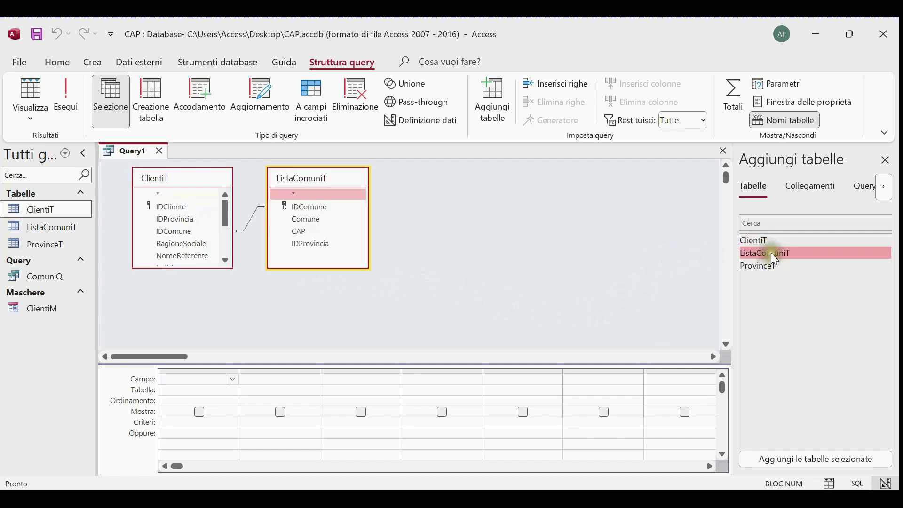
Step: Build an update query that sets the IDProvincia field of ClientiT to [ListaComuniT].[IDProvincia]
{"action": "double_click", "coordinate": [207, 218]}
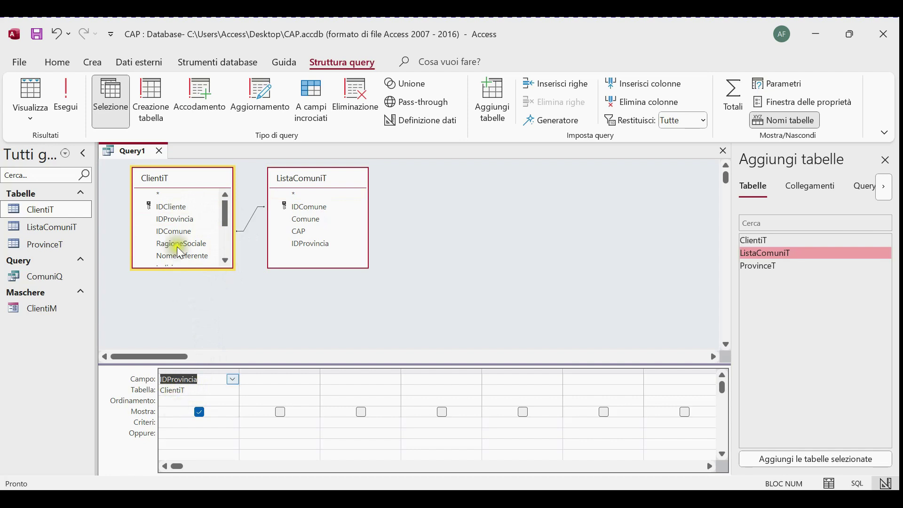
{"action": "left_click", "coordinate": [257, 105]}
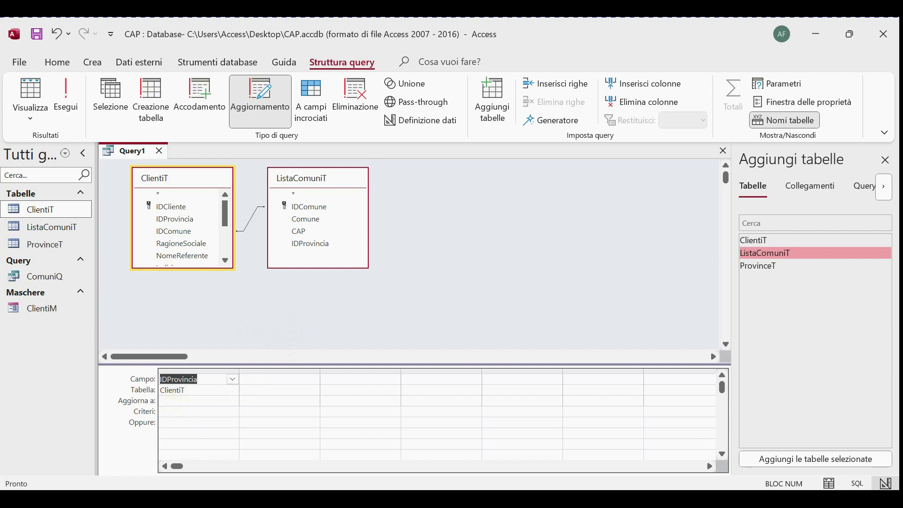
{"action": "left_click", "coordinate": [172, 401]}
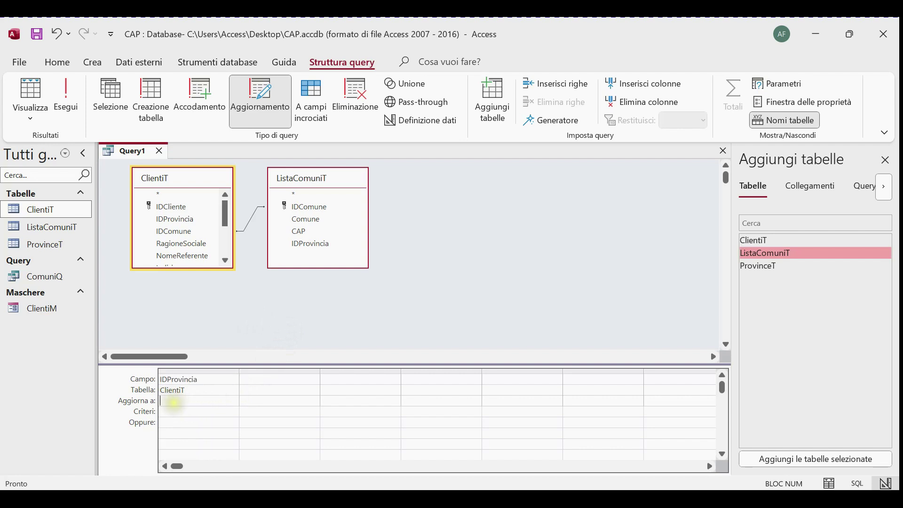
{"action": "type", "text": "[Li"}
{"action": "key", "text": "Tab"}
{"action": "type", "text": "."}
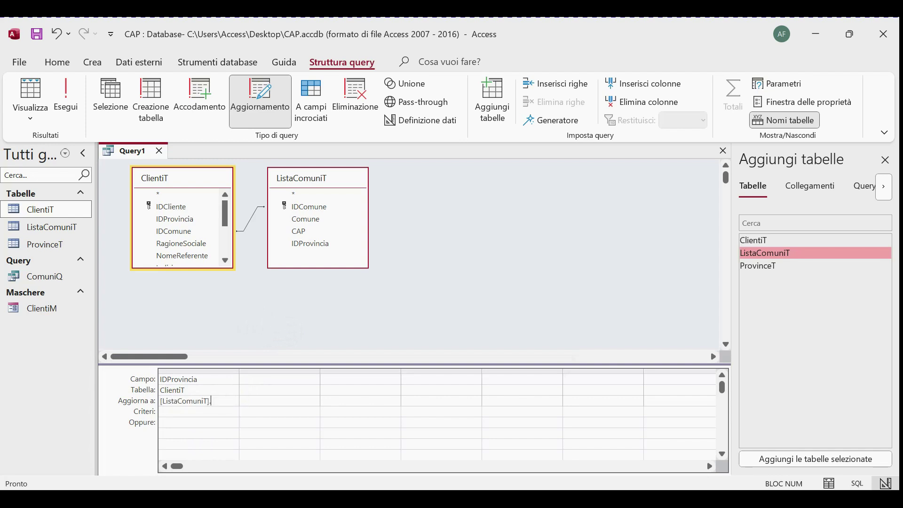
{"action": "type", "text": "IDp"}
{"action": "key", "text": "Tab"}
{"action": "left_click_drag", "start_coordinate": [158, 233], "coordinate": [280, 211]}
{"action": "left_click", "coordinate": [200, 231]}
{"action": "left_click", "coordinate": [184, 243]}
{"action": "left_click", "coordinate": [183, 235]}
{"action": "left_click", "coordinate": [188, 377]}
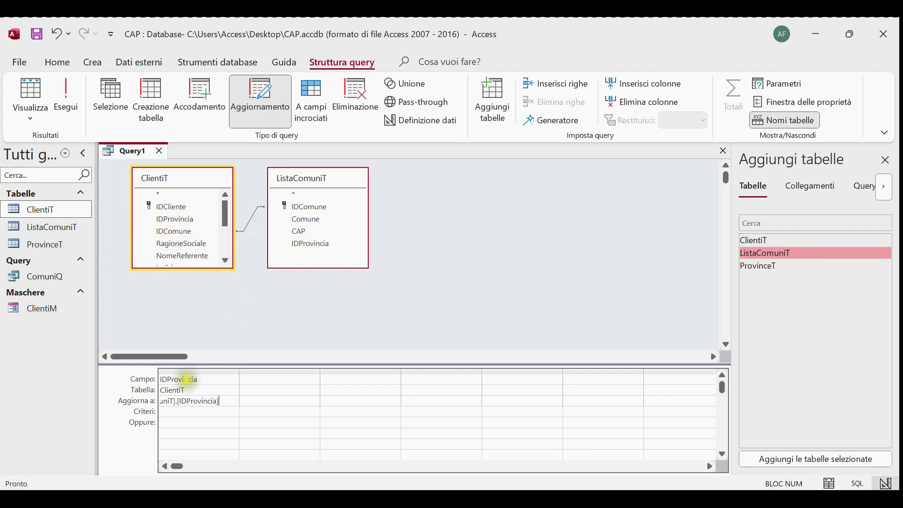
Step: Check the Provincia and Comune boxes in the ClientiM form and the IDProvincia column of ClientiT, and return to the query
{"action": "double_click", "coordinate": [58, 309]}
{"action": "left_click_drag", "start_coordinate": [354, 169], "coordinate": [607, 71]}
{"action": "right_click", "coordinate": [606, 71]}
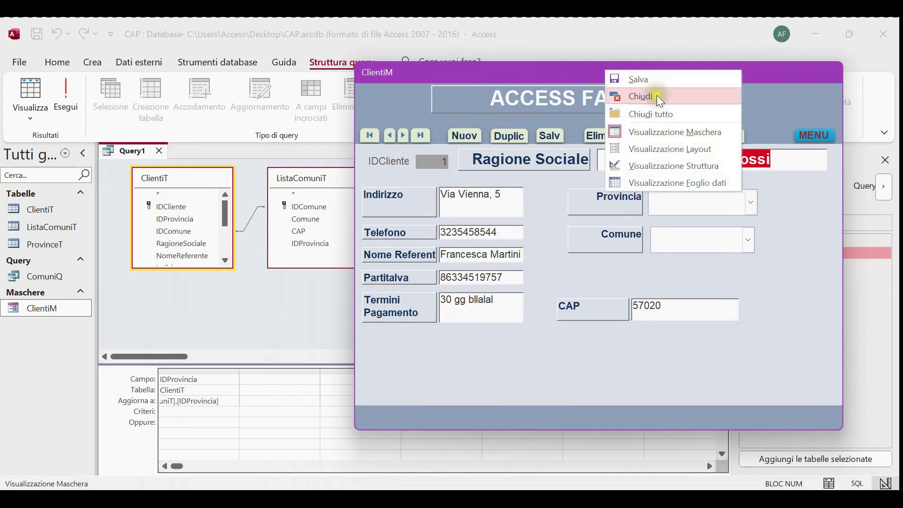
{"action": "left_click", "coordinate": [656, 95]}
{"action": "left_click", "coordinate": [50, 208]}
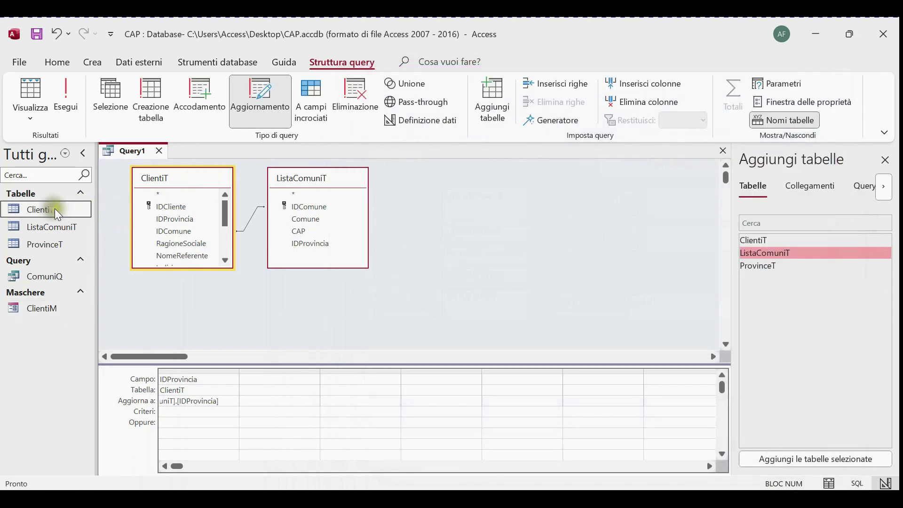
{"action": "double_click", "coordinate": [52, 210]}
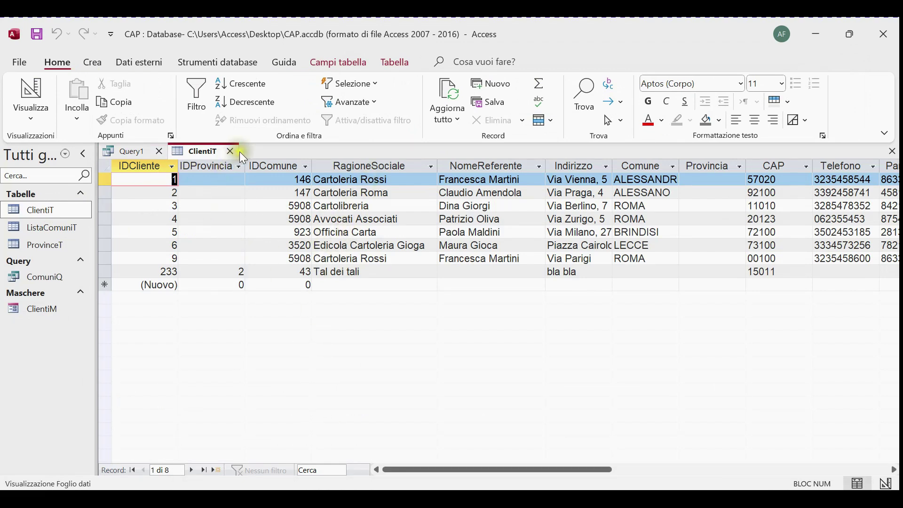
{"action": "left_click", "coordinate": [125, 151]}
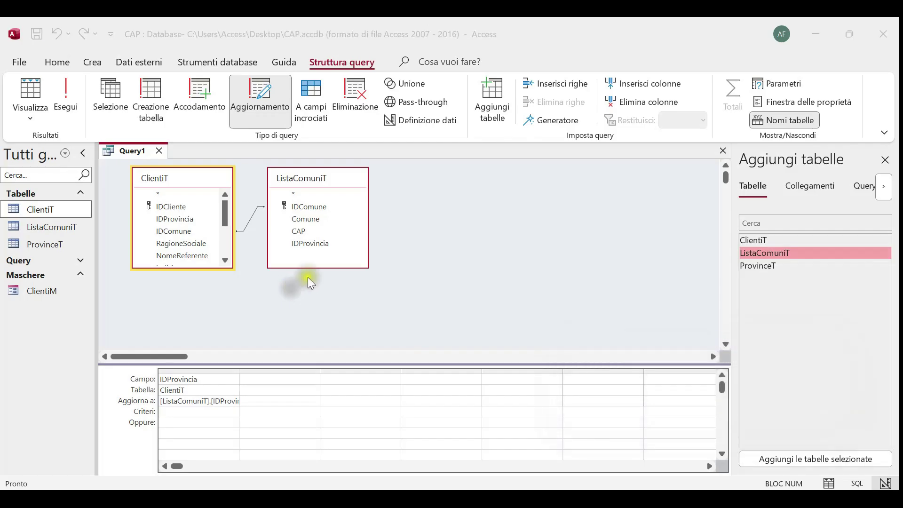
Step: Run the update query and accept the row updates to fill IDProvincia in ClientiT
{"action": "left_click", "coordinate": [69, 87]}
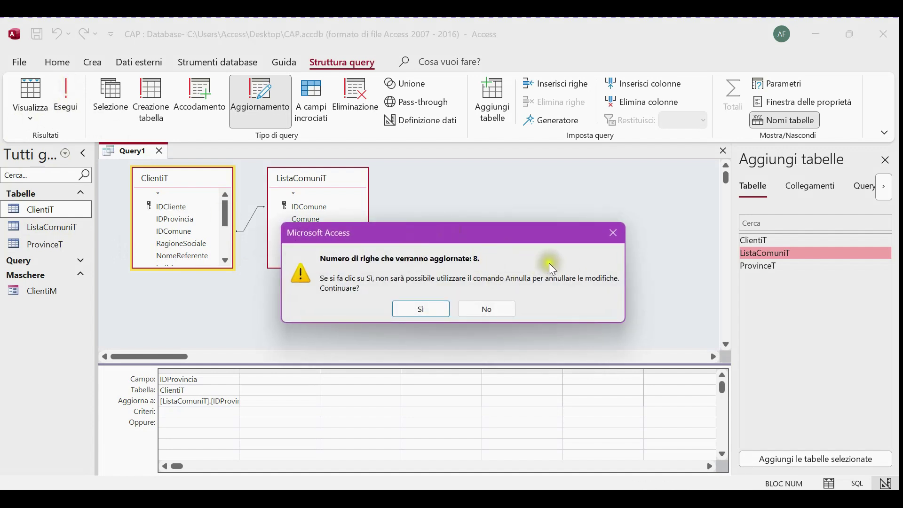
{"action": "left_click", "coordinate": [507, 310]}
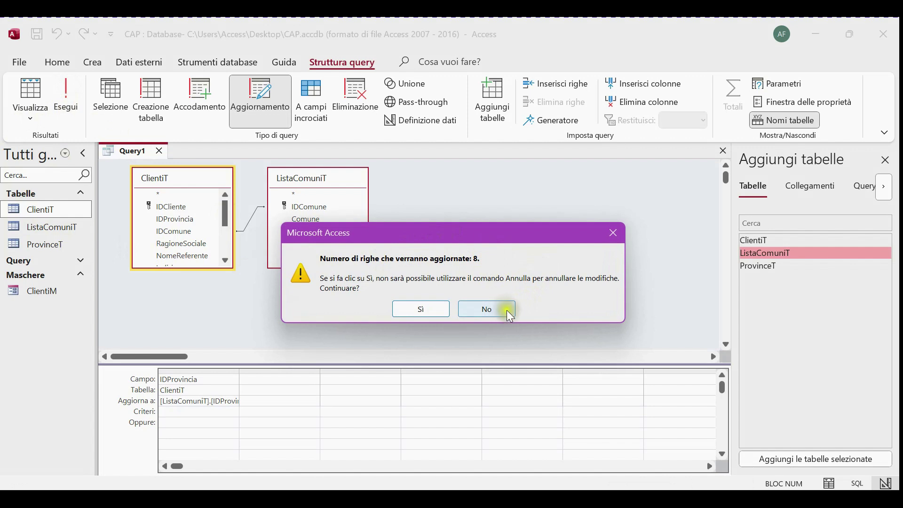
{"action": "left_click", "coordinate": [431, 309]}
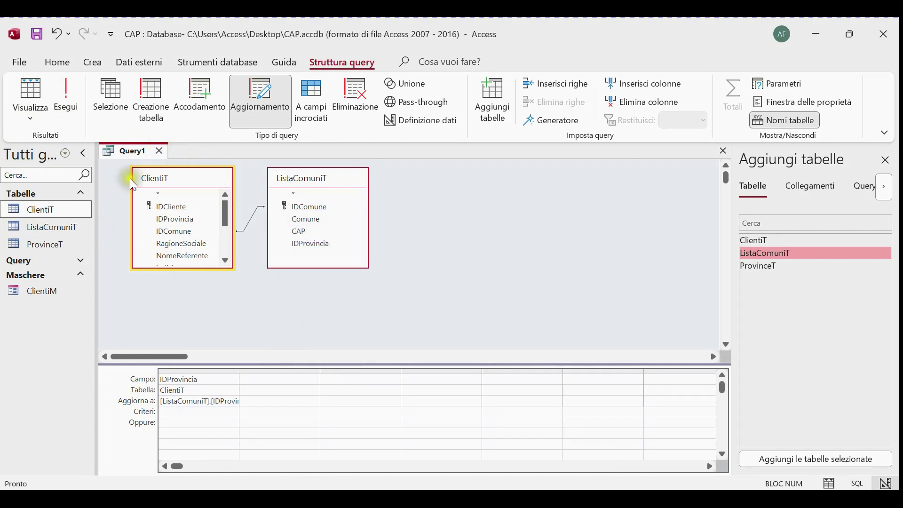
Step: Delete the Comune and Provincia text fields from the ClientiT table design, and save and close the table
{"action": "double_click", "coordinate": [46, 209]}
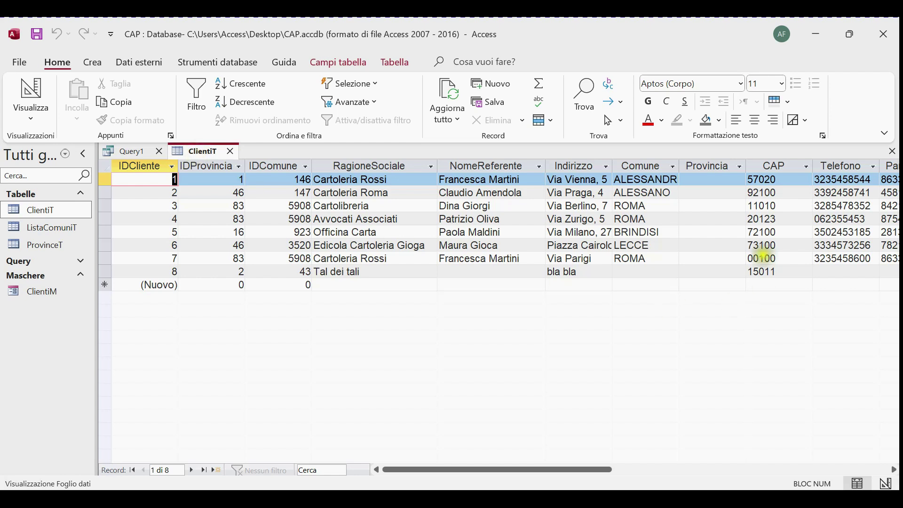
{"action": "right_click", "coordinate": [188, 150]}
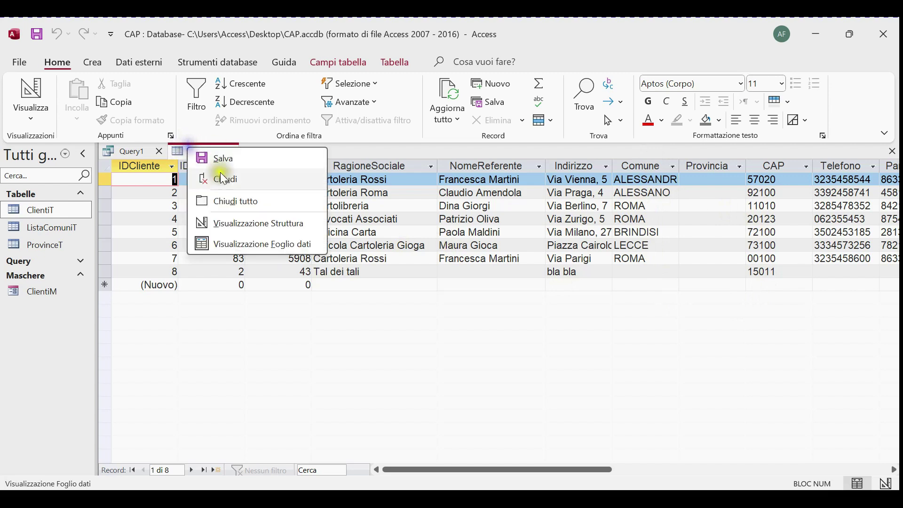
{"action": "left_click", "coordinate": [261, 223]}
{"action": "scroll", "coordinate": [180, 270], "scroll_direction": "down", "scroll_amount": 1}
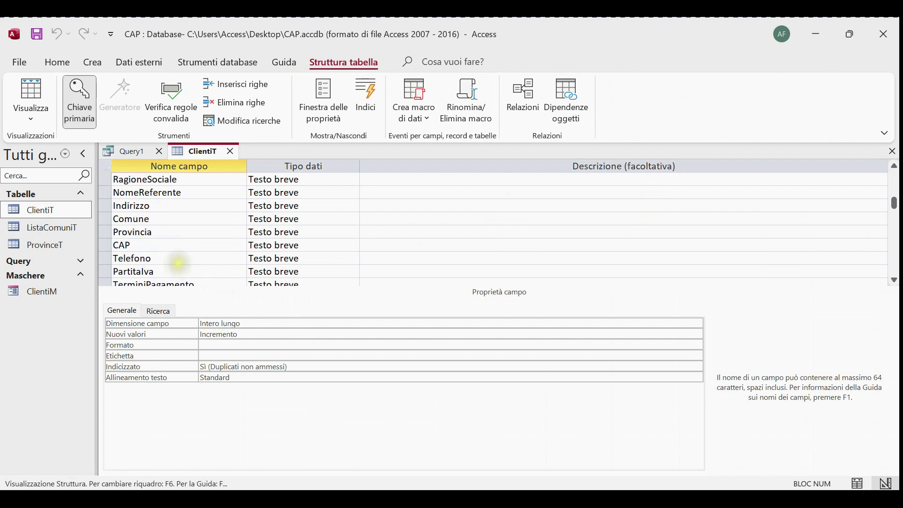
{"action": "left_click", "coordinate": [105, 220]}
{"action": "left_click_drag", "start_coordinate": [106, 223], "coordinate": [105, 237]}
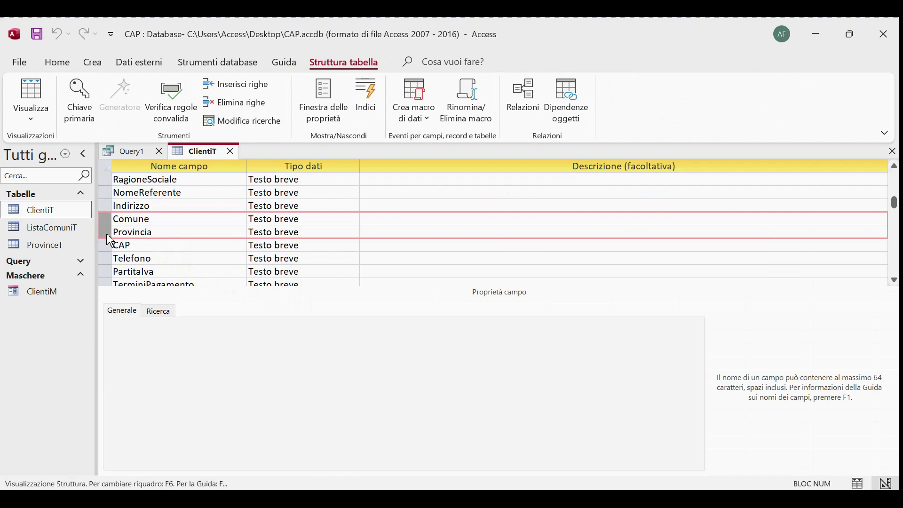
{"action": "left_click", "coordinate": [232, 102]}
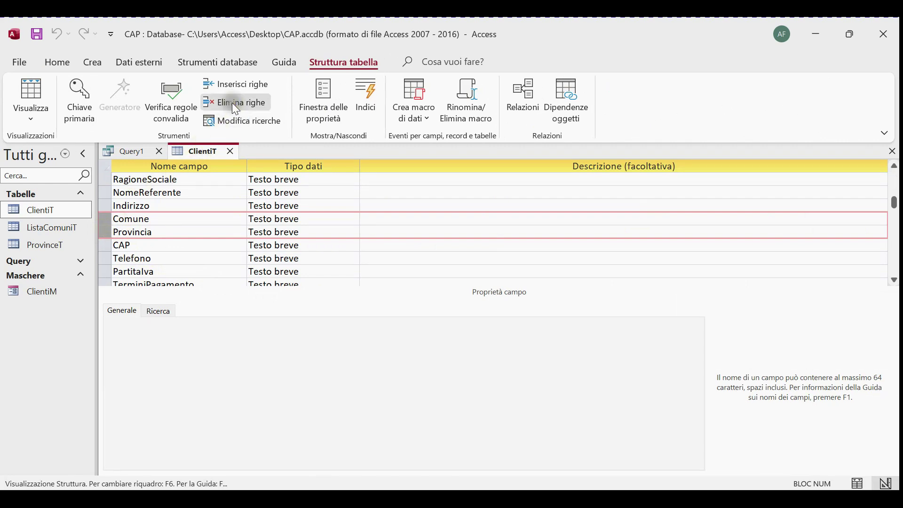
{"action": "left_click", "coordinate": [421, 301]}
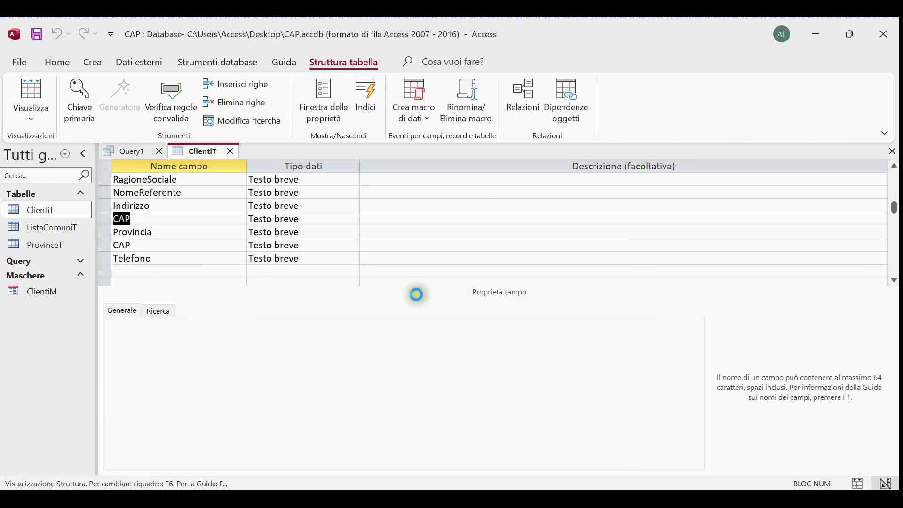
{"action": "left_click", "coordinate": [229, 149]}
{"action": "left_click", "coordinate": [394, 300]}
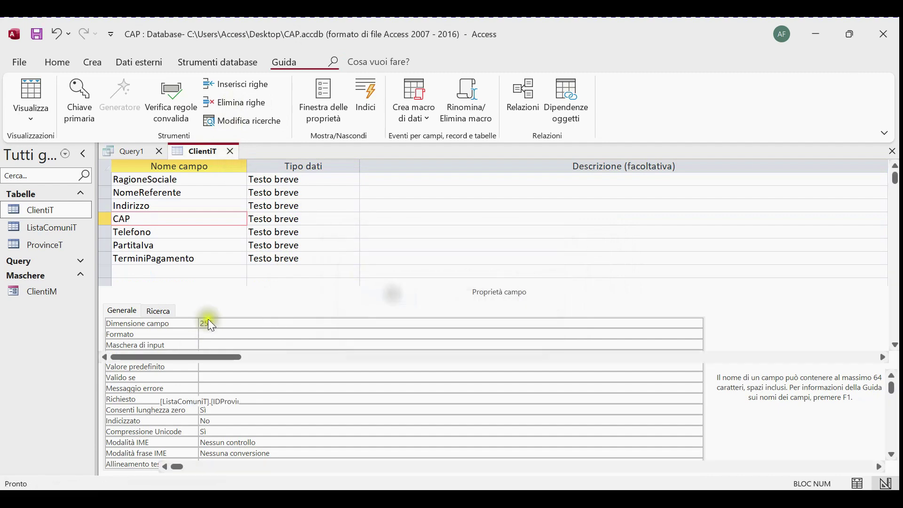
Step: Close Query1 without saving it and open the ClientiM form
{"action": "left_click", "coordinate": [160, 151]}
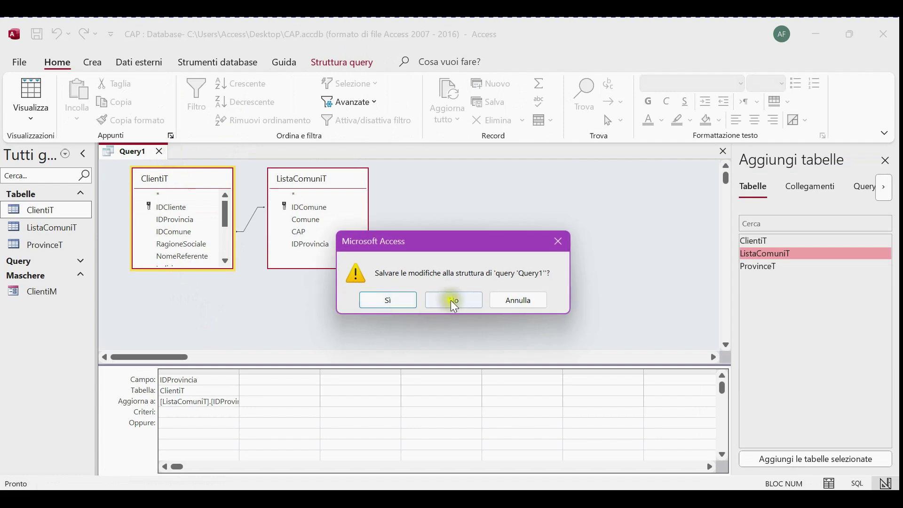
{"action": "left_click", "coordinate": [452, 300]}
{"action": "double_click", "coordinate": [45, 295]}
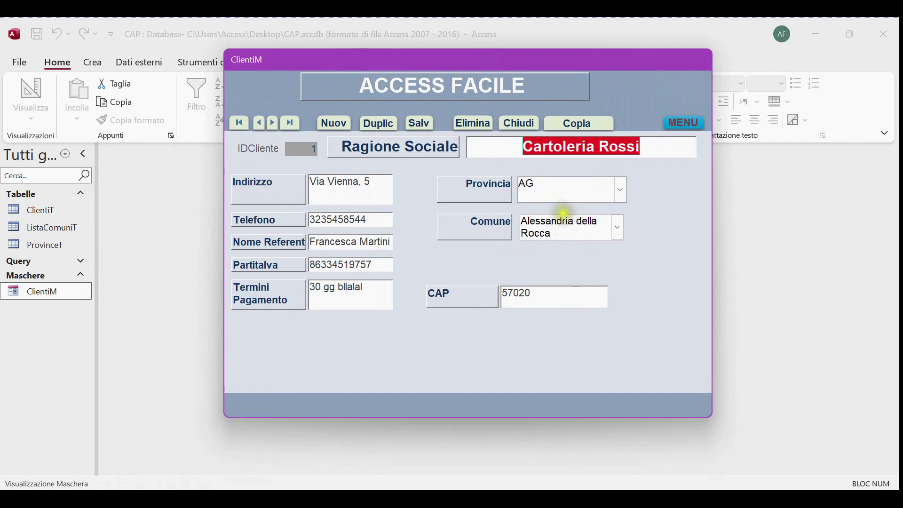
Step: Refresh the CAP of clients 2 and 3 by reselecting Alessano and Roma as their Comune
{"action": "left_click", "coordinate": [274, 124]}
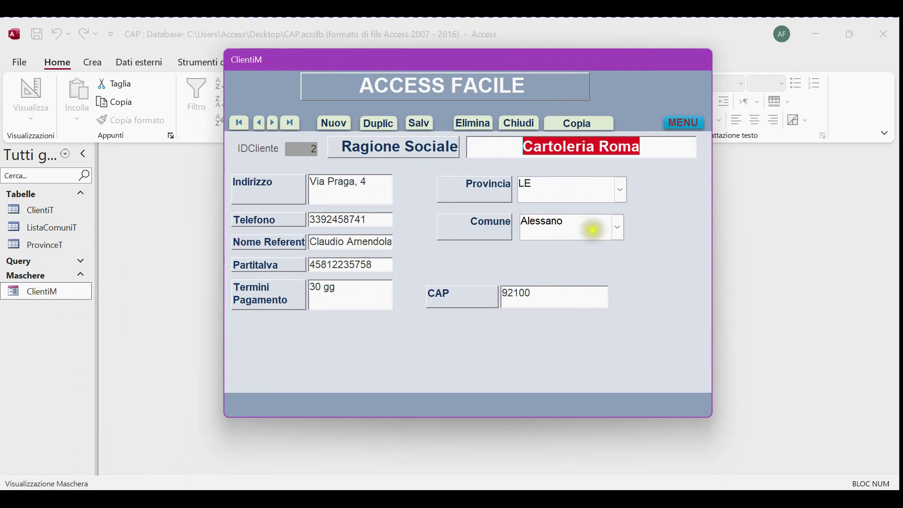
{"action": "left_click", "coordinate": [618, 228]}
{"action": "left_click", "coordinate": [599, 248]}
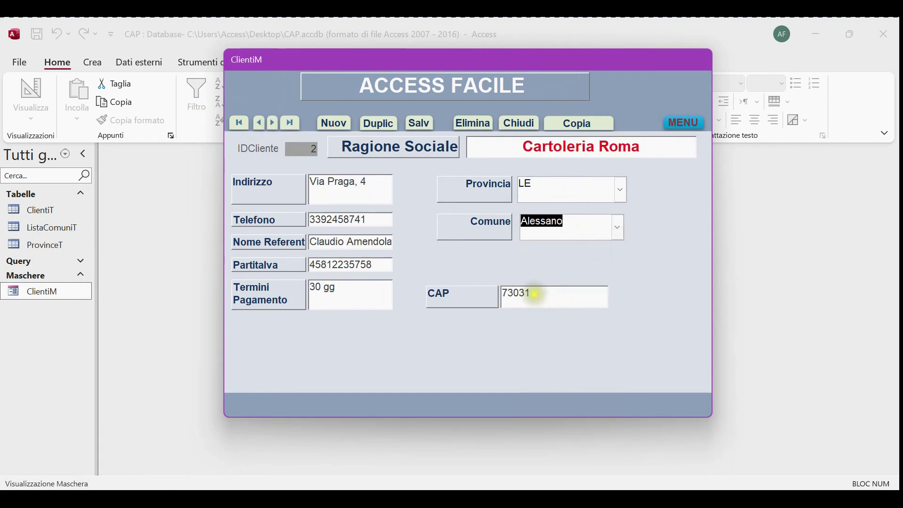
{"action": "left_click", "coordinate": [277, 123]}
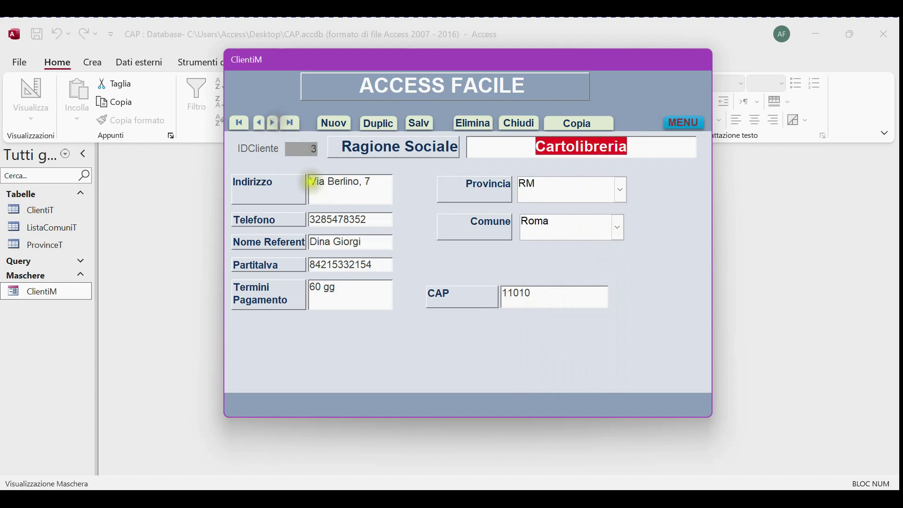
{"action": "left_click", "coordinate": [618, 228]}
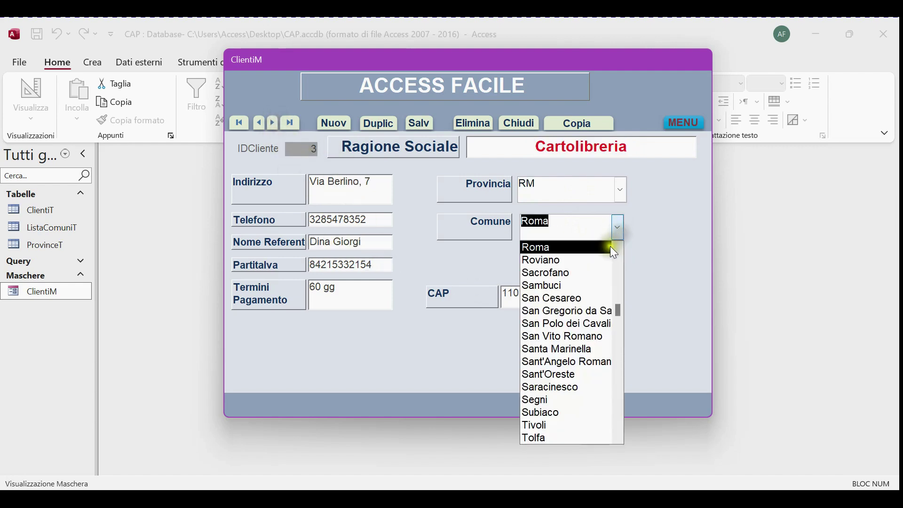
{"action": "left_click", "coordinate": [596, 241]}
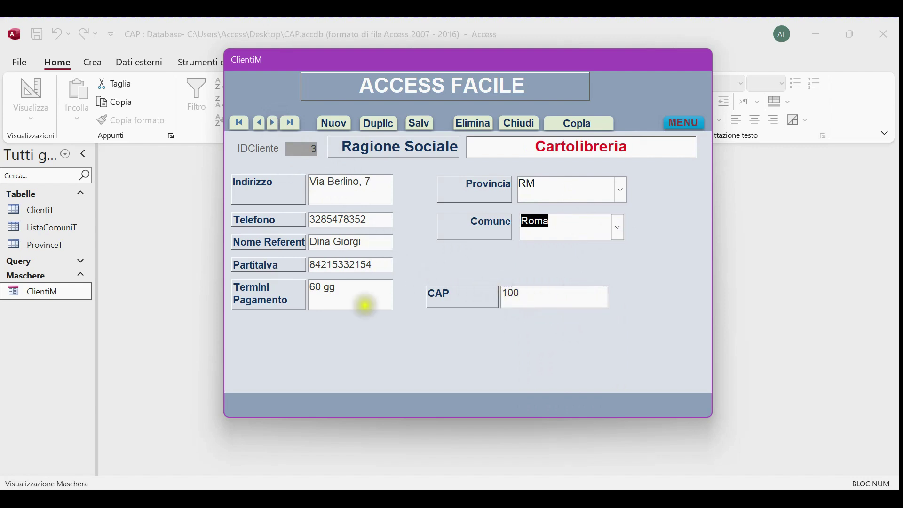
Step: Browse ahead to the Officina Carta client record to check its location data, and close the ClientiM form
{"action": "left_click", "coordinate": [274, 127]}
{"action": "left_click", "coordinate": [273, 125]}
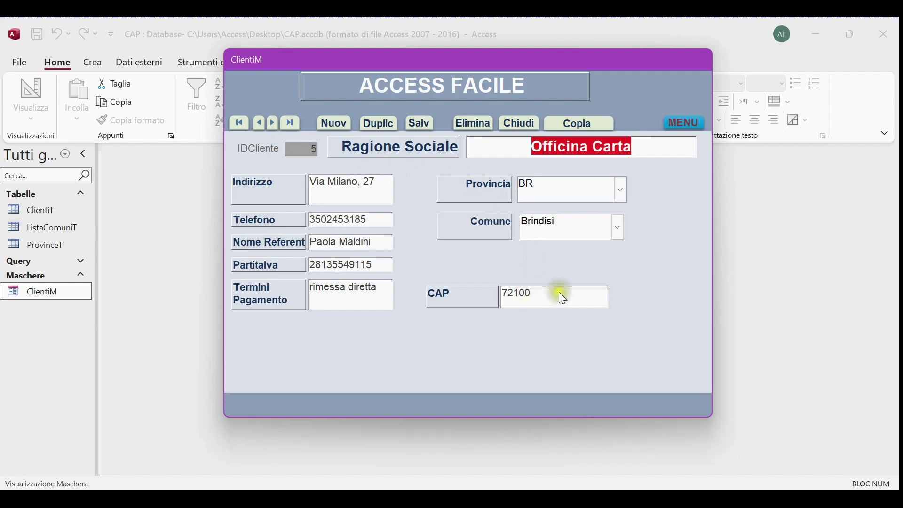
{"action": "right_click", "coordinate": [629, 64]}
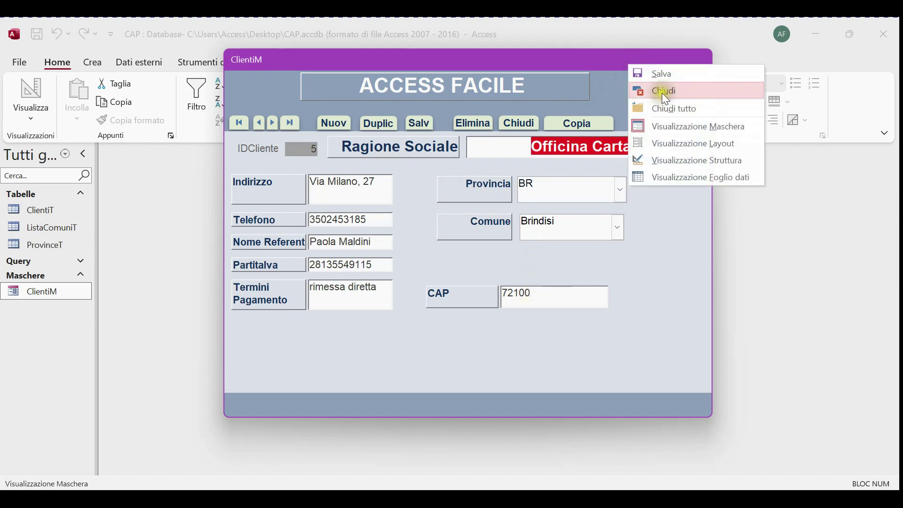
{"action": "left_click", "coordinate": [661, 92]}
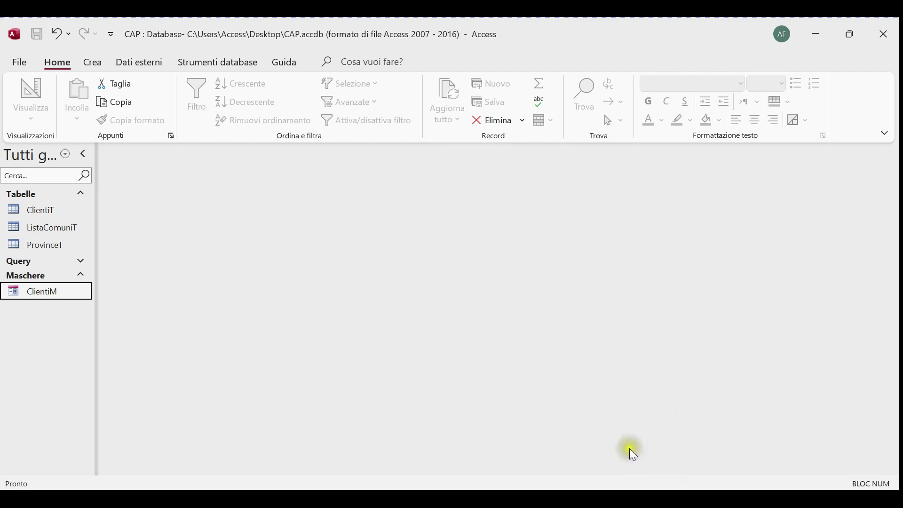
Step: Minimize the database window to show the desktop
{"action": "left_click", "coordinate": [636, 500]}
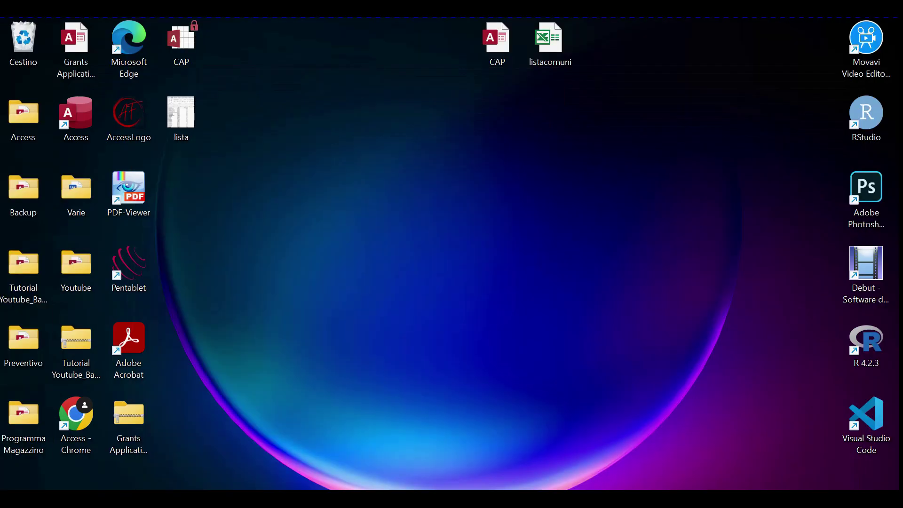
{"action": "key", "text": "alt+Tab"}
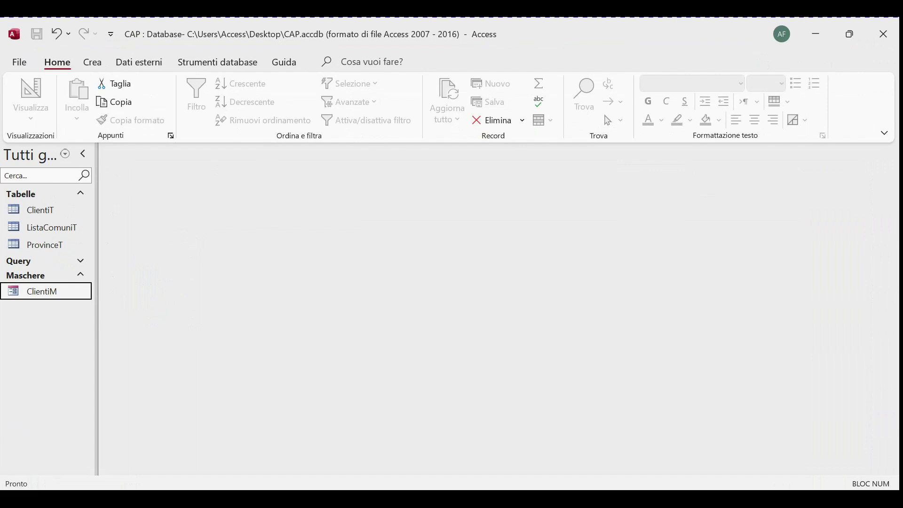
{"action": "left_click", "coordinate": [828, 29]}
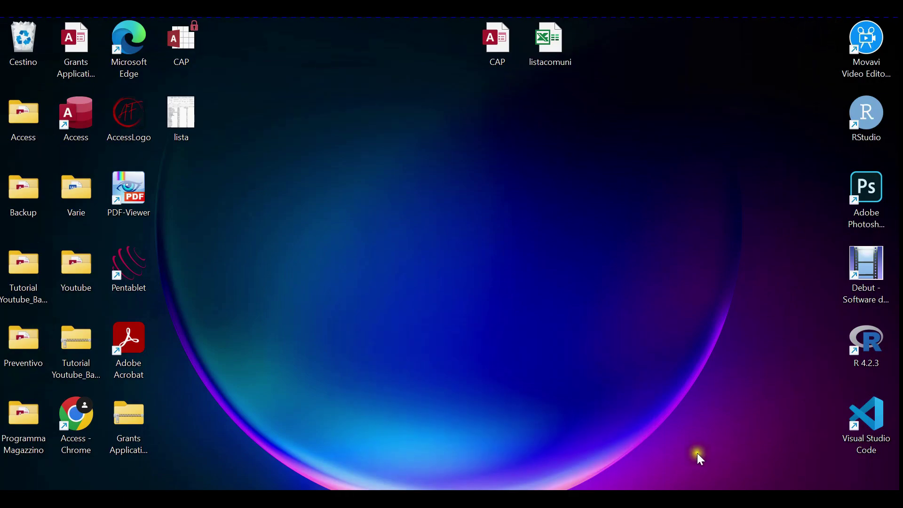